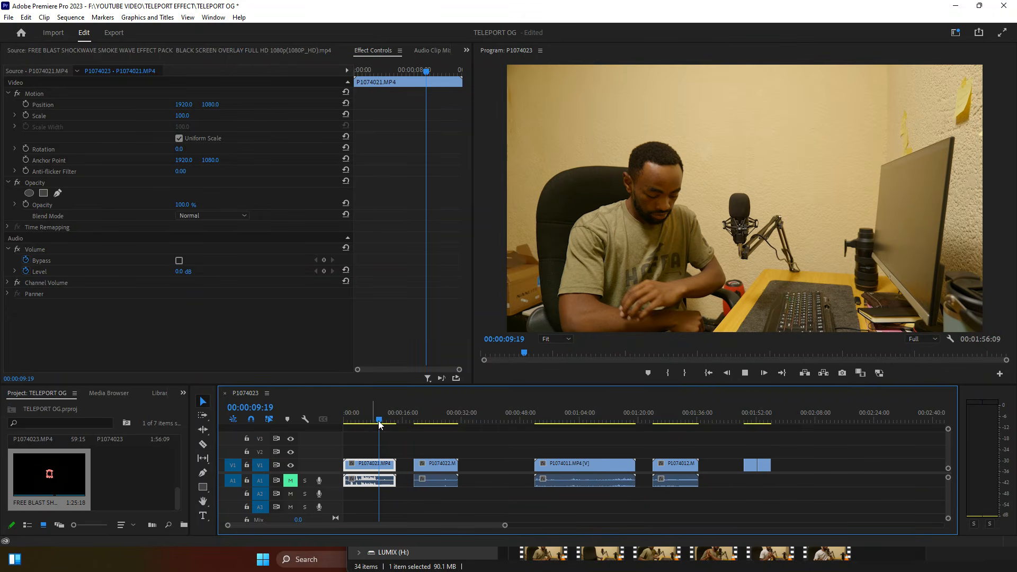
Step: Preview the empty-chair desk clip P1074022
click(424, 416)
drag(424, 418, 418, 419)
key(space)
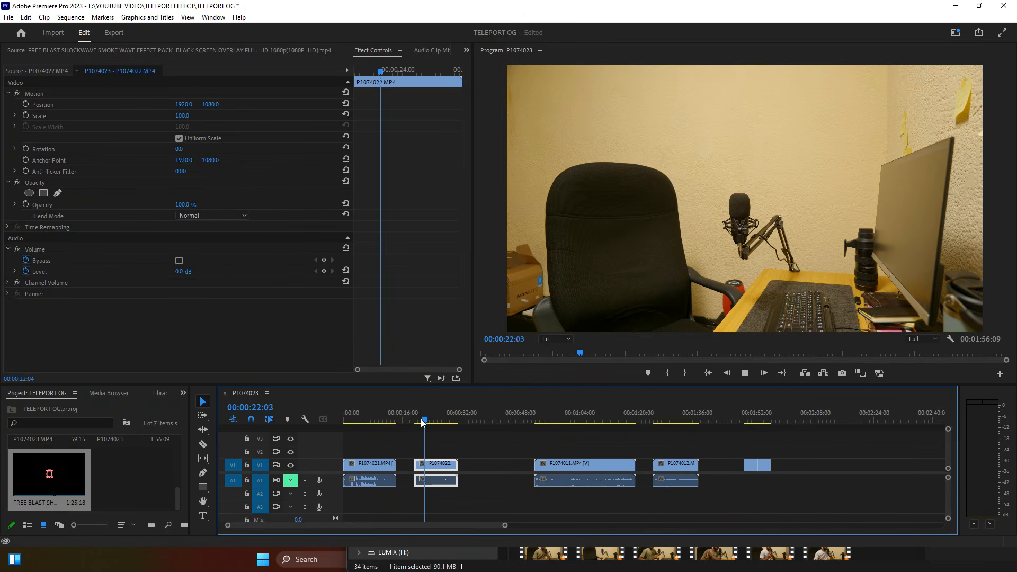
key(space)
key(space)
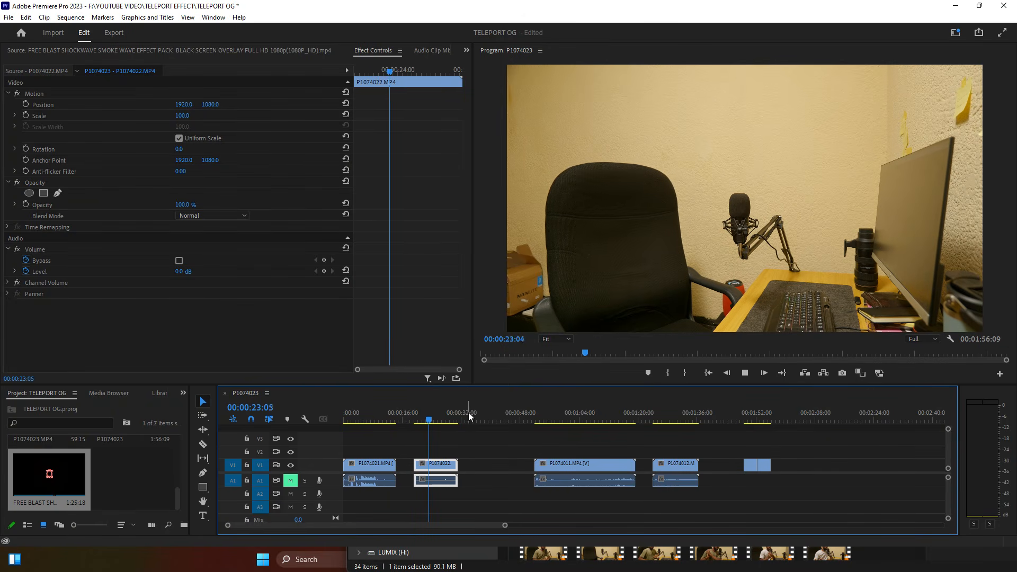
Step: Play through the outdoor clip P1074011
click(544, 422)
drag(544, 422, 571, 416)
key(space)
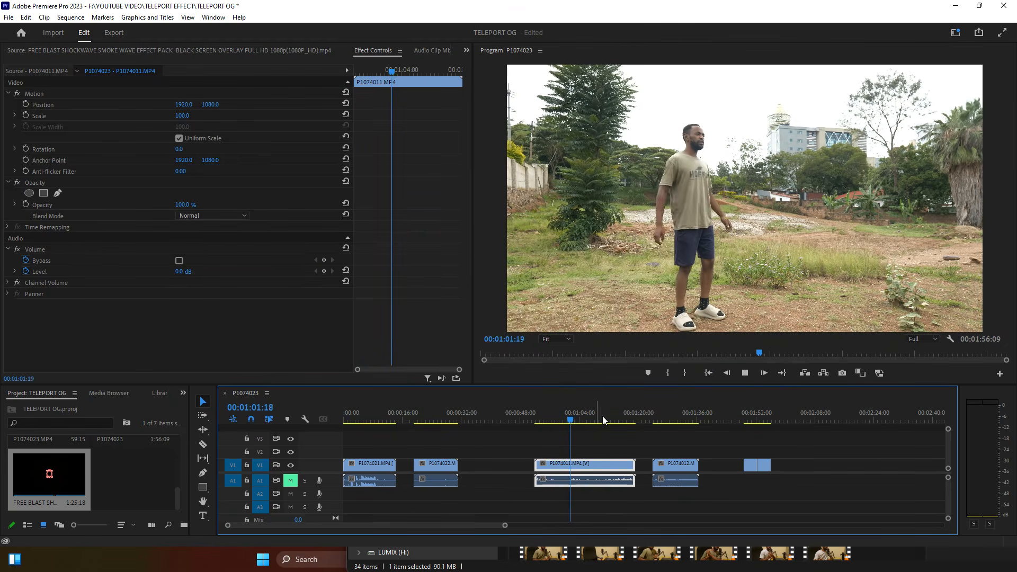
key(space)
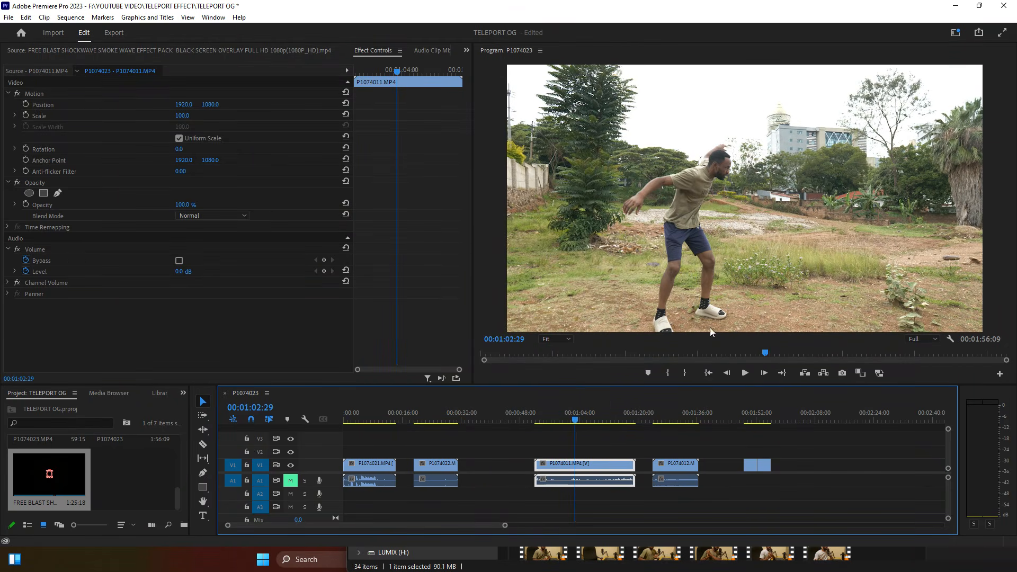
key(space)
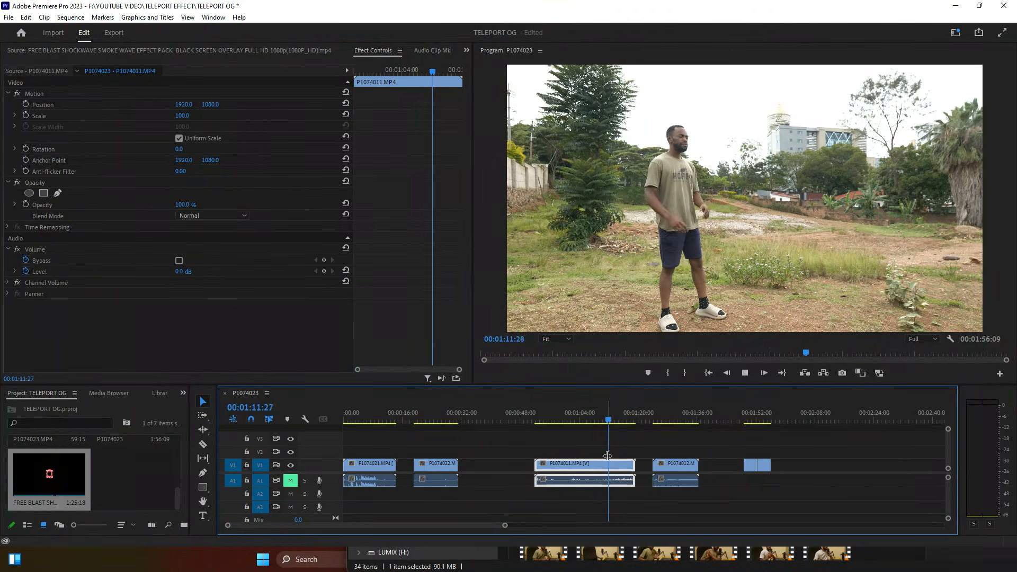
key(space)
key(space)
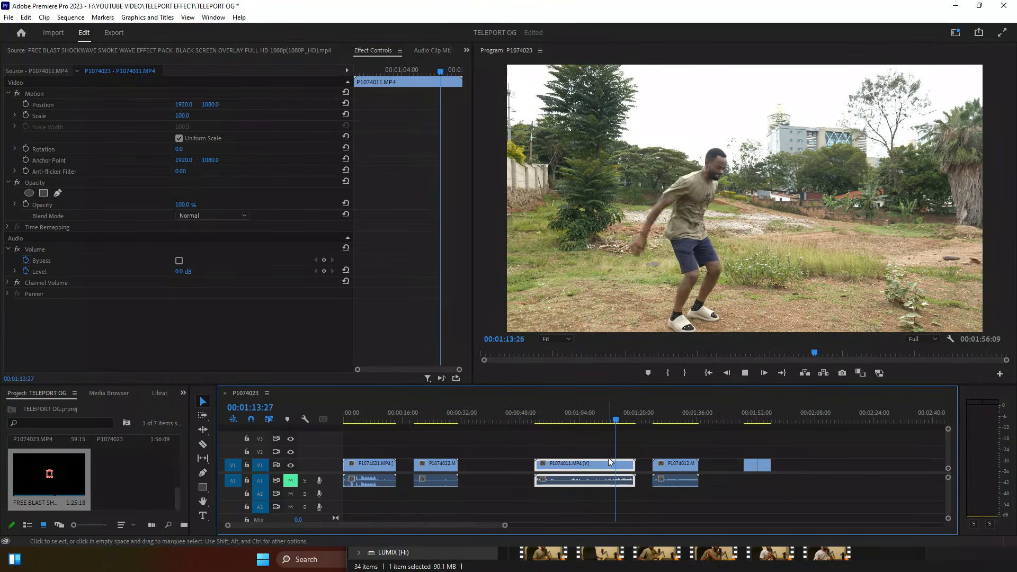
key(space)
Step: Scrub the empty field clip P1074012 and play the smoke blast clip
drag(659, 420, 682, 427)
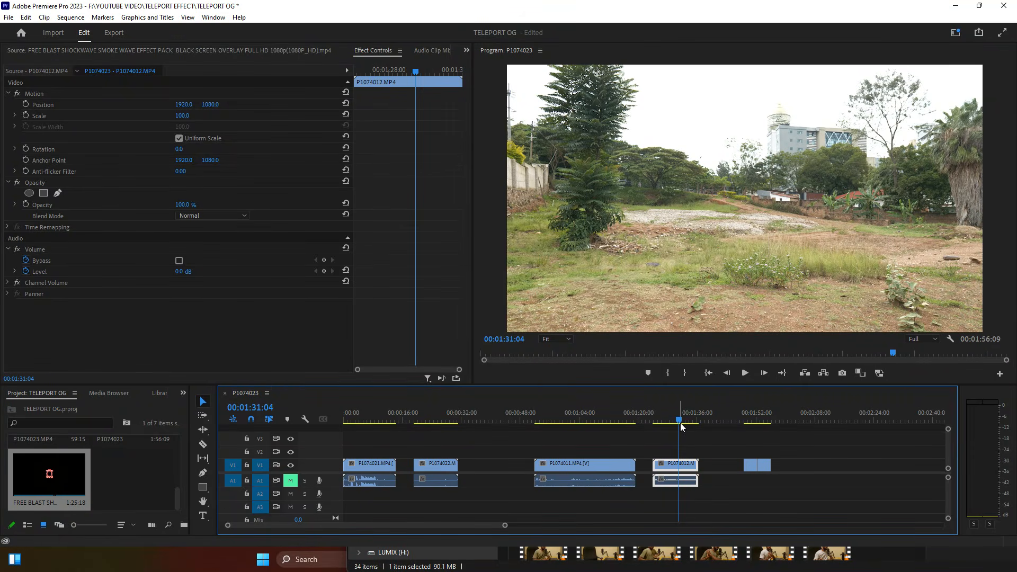
drag(682, 428, 681, 422)
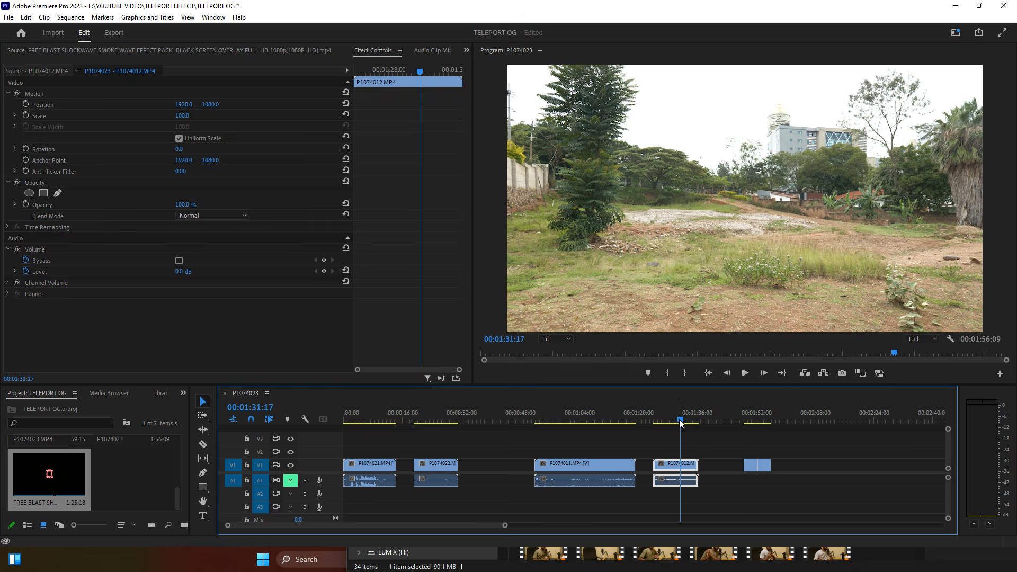
click(754, 420)
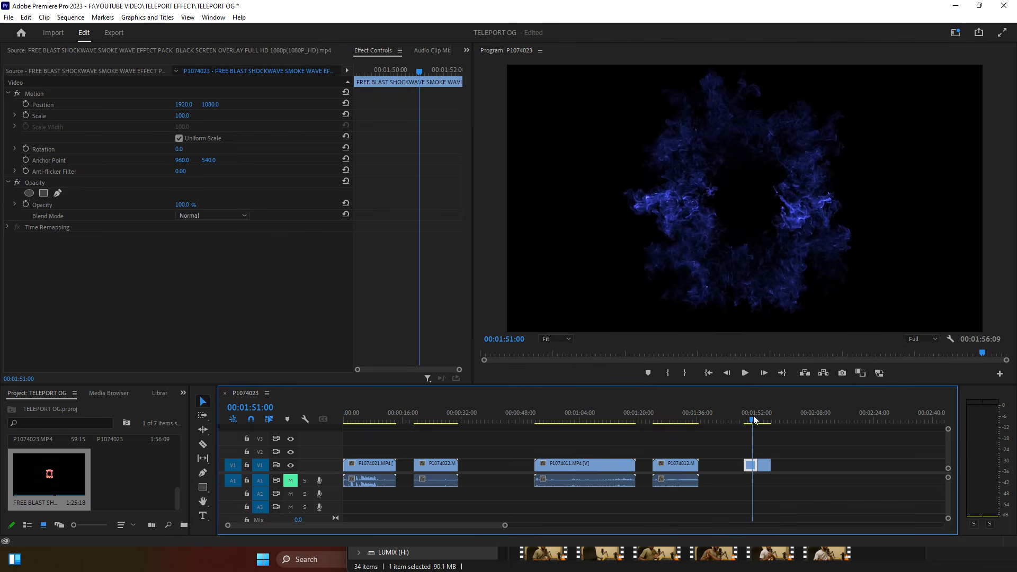
click(747, 419)
key(space)
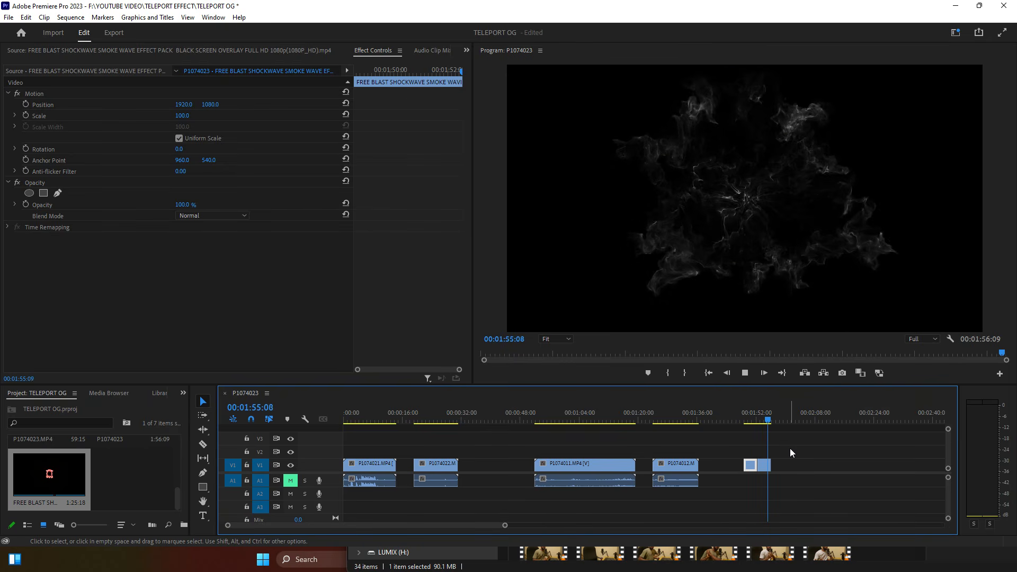
drag(763, 419, 769, 421)
Step: Return to the first desk clip, zoom the timeline in, and play it
click(369, 413)
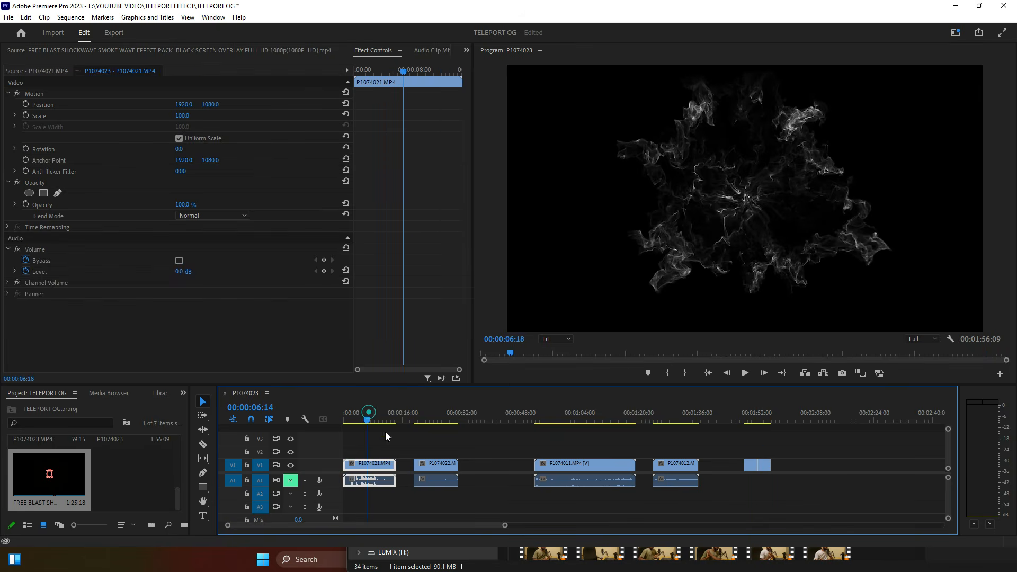
drag(505, 525, 432, 550)
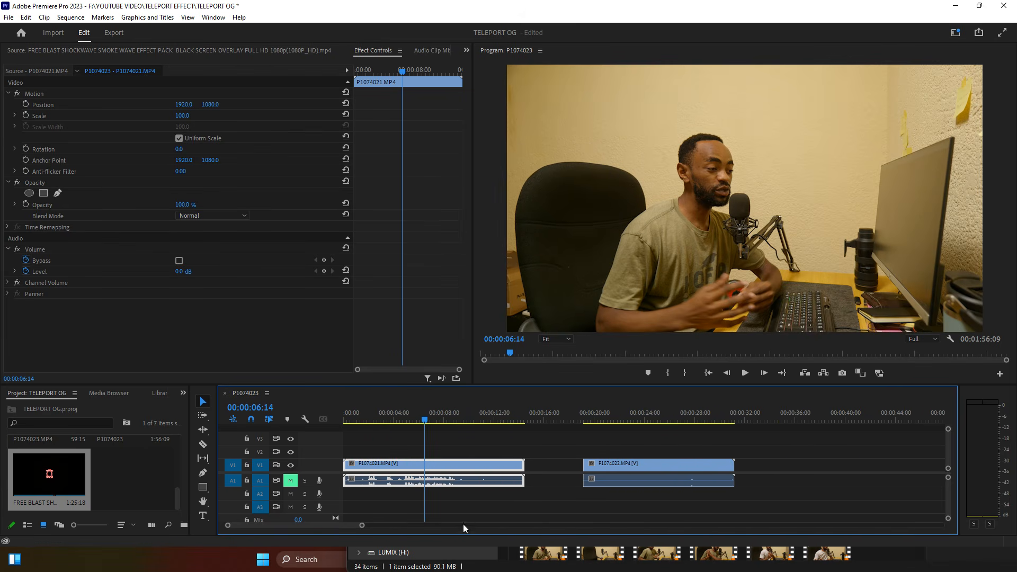
click(454, 452)
key(space)
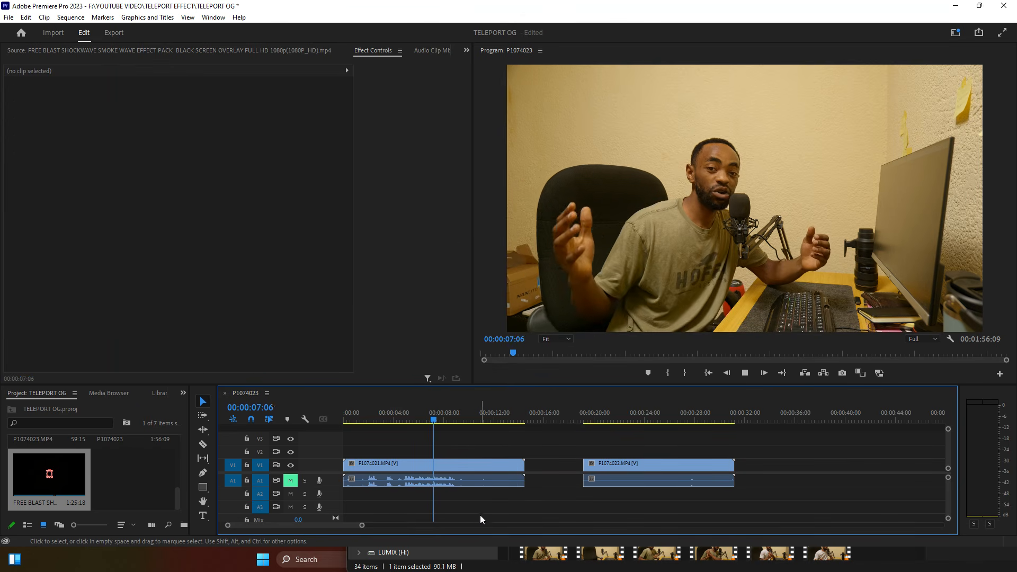
Step: Trim P1074021's end back to about 00:00:09:08, leaving a 9:22 duration
click(470, 482)
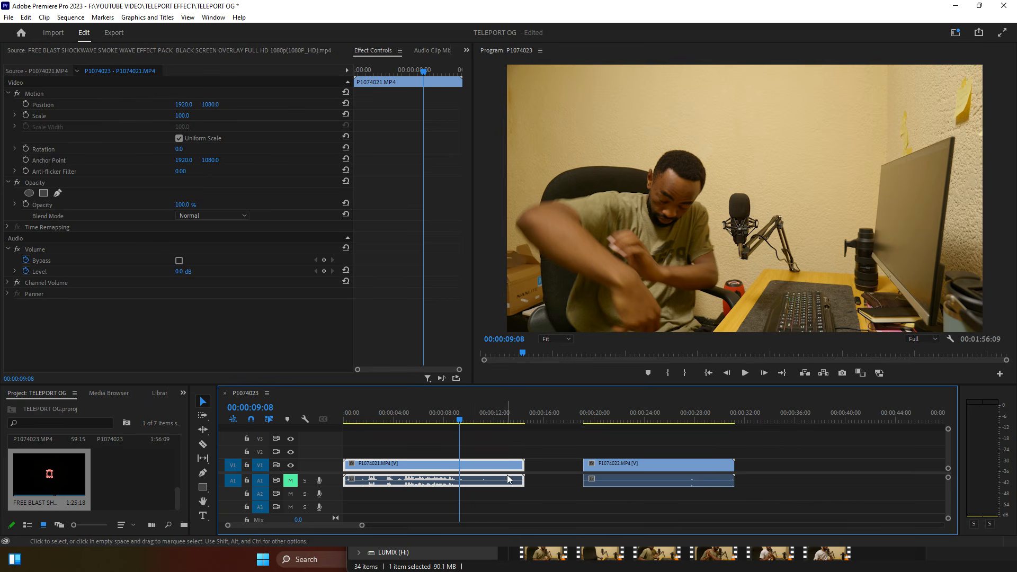
drag(527, 465, 469, 479)
click(530, 456)
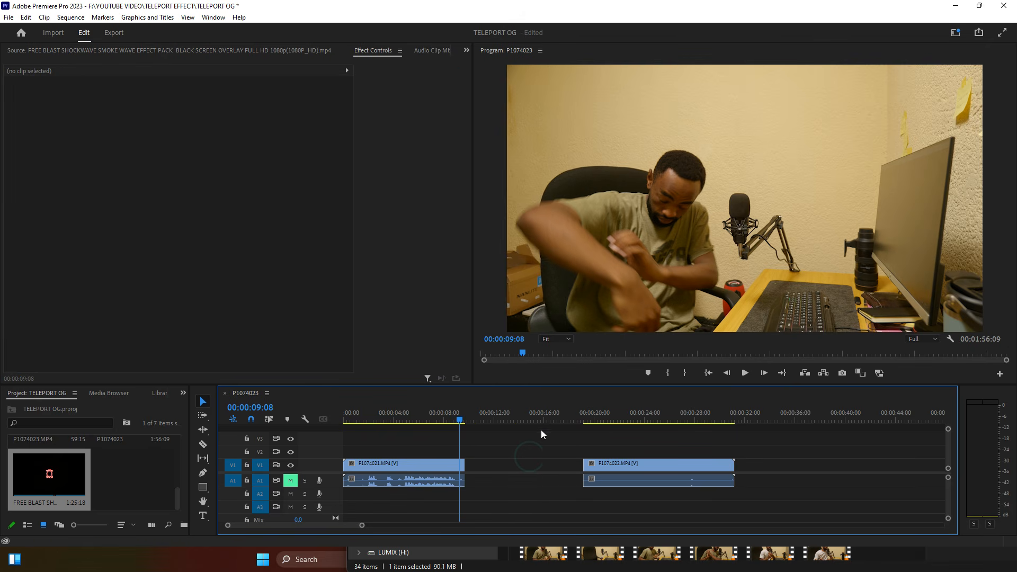
alt+click(609, 476)
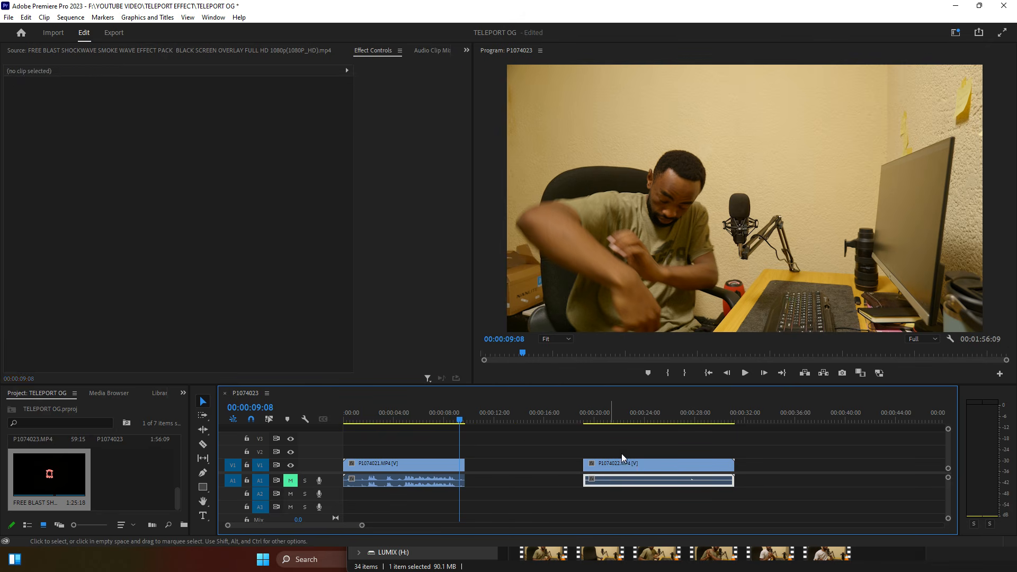
Step: Delete P1074022's audio, razor off a short piece, and move it onto V2 over the desk clip
key(Delete)
click(584, 419)
drag(595, 419, 613, 418)
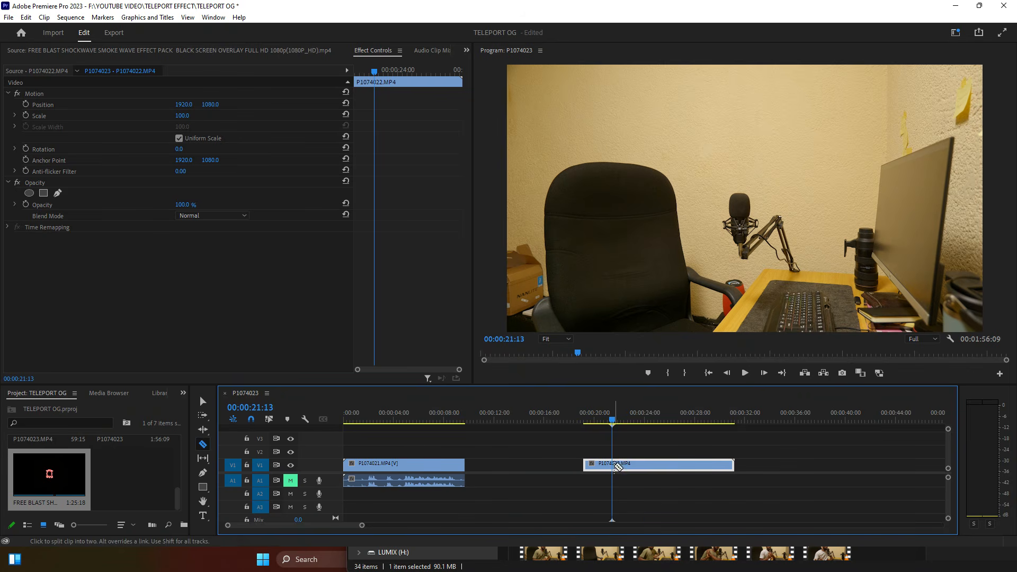
click(617, 467)
key(v)
drag(598, 462, 479, 452)
Step: Shift the V2 piece slightly earlier to about 00:00:09:04 and preview the vanish
click(454, 419)
key(space)
key(space)
drag(476, 447, 472, 450)
key(=)
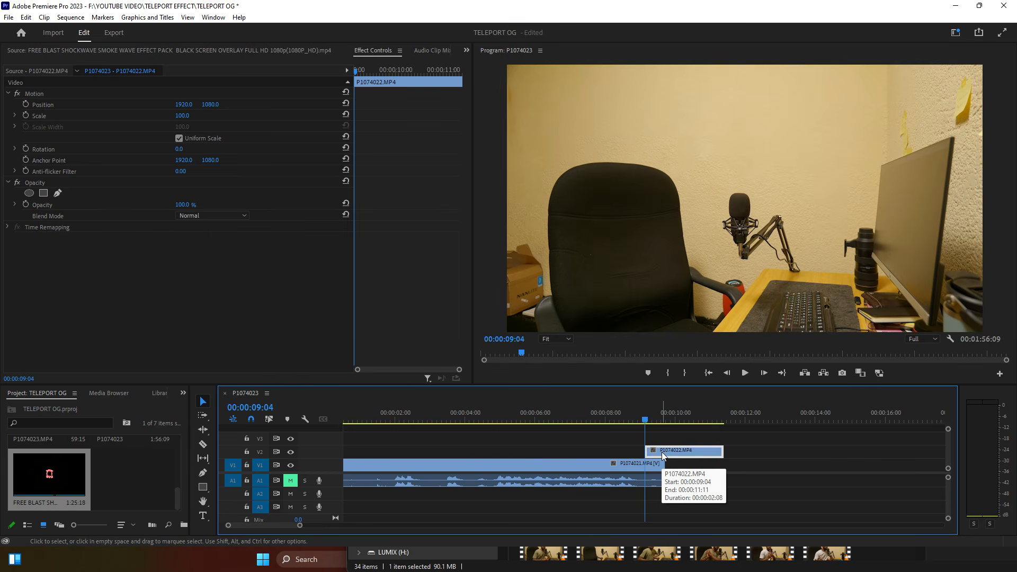
drag(627, 419, 620, 418)
key(space)
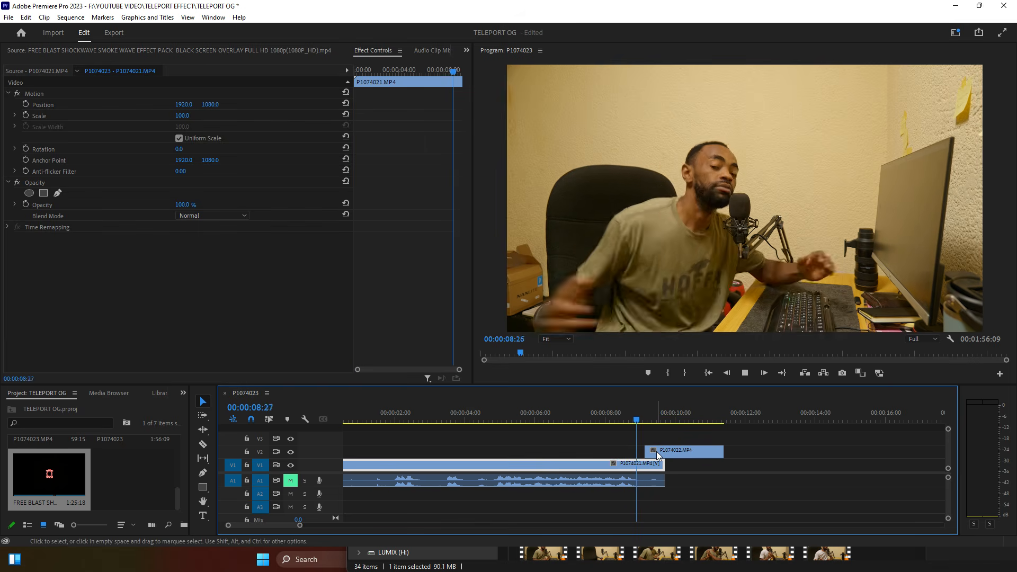
key(space)
Step: Replay the vanish and select the empty-chair clip on V2 at its start
click(622, 419)
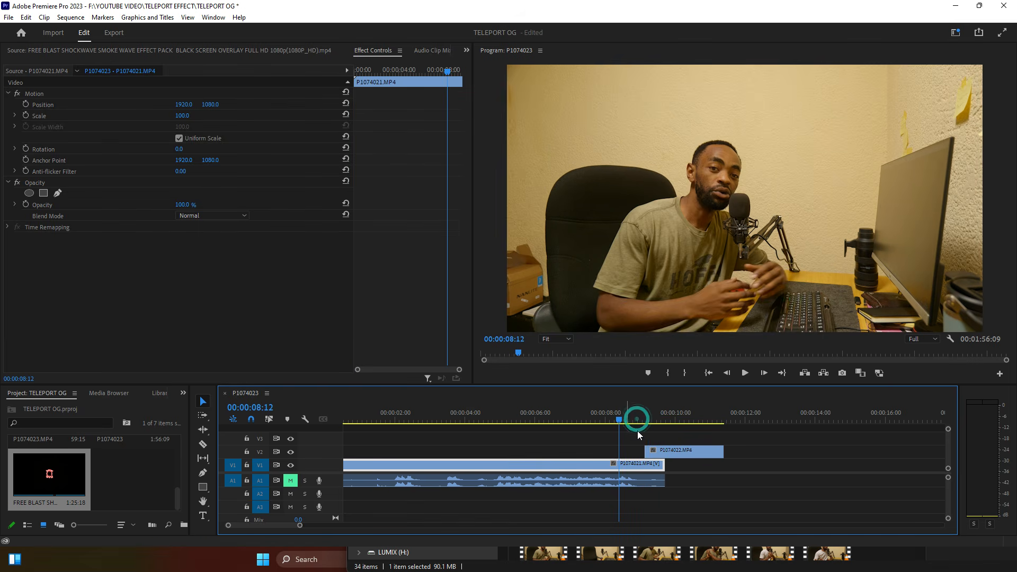
key(space)
key(space)
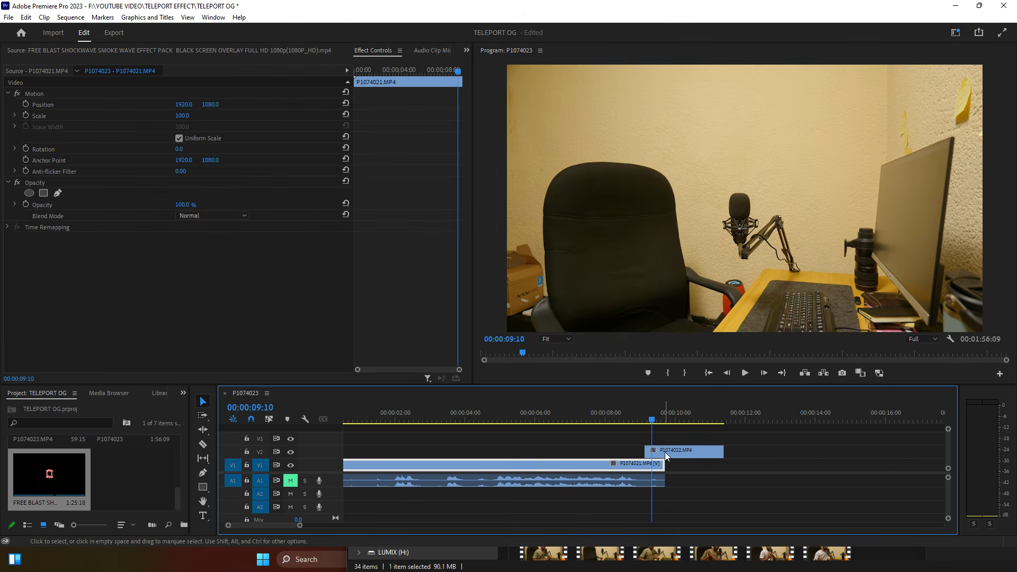
click(636, 417)
key(space)
key(space)
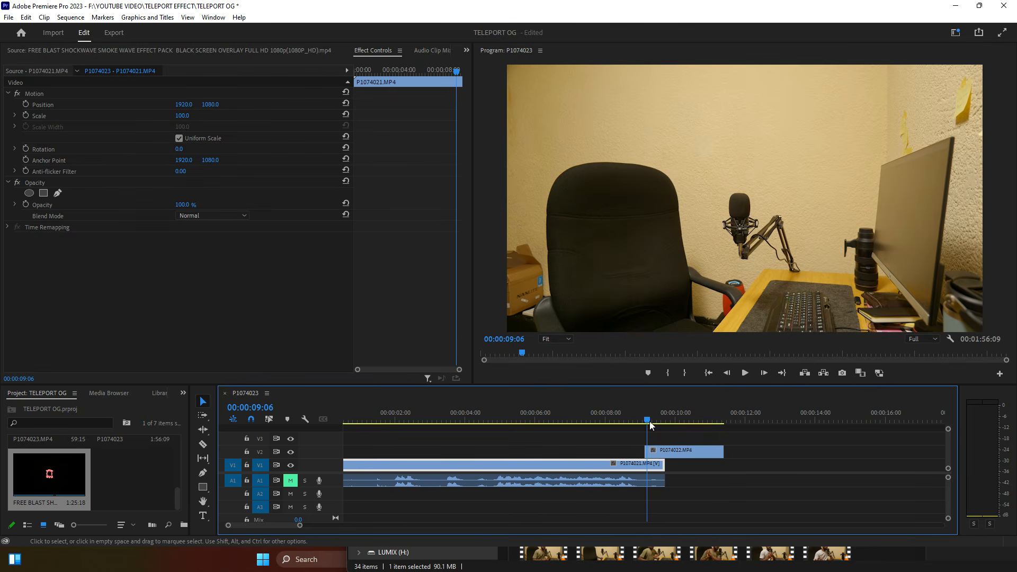
drag(649, 419, 660, 418)
click(656, 451)
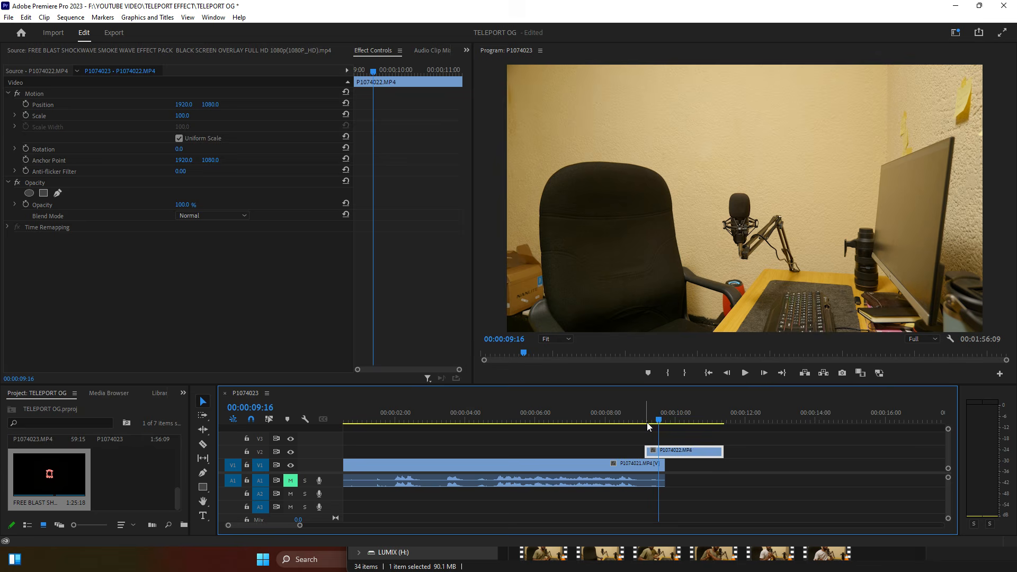
drag(660, 420, 647, 421)
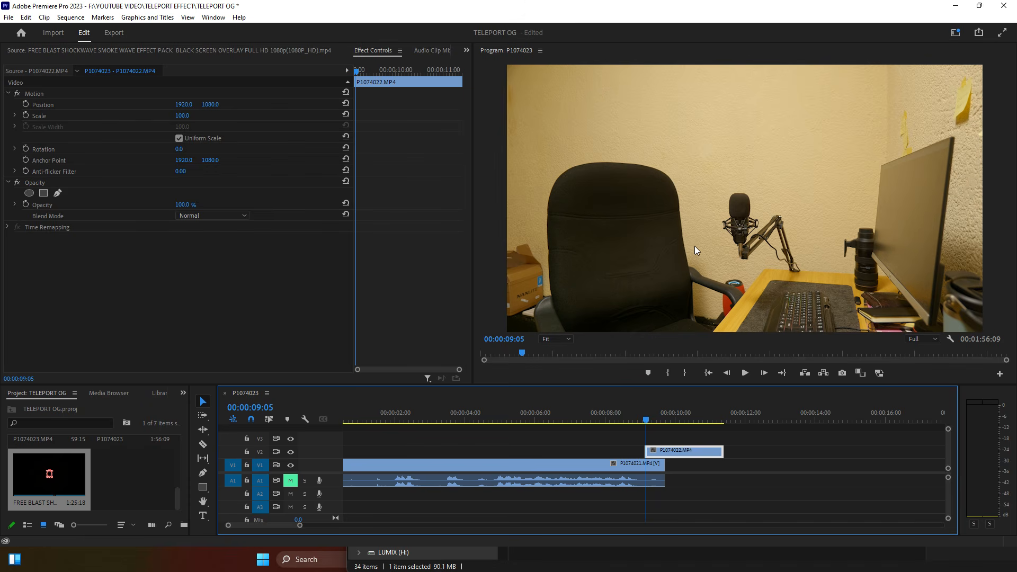
Step: Keyframe the V2 clip's opacity from 0% up to 100% for a fade-in
click(26, 205)
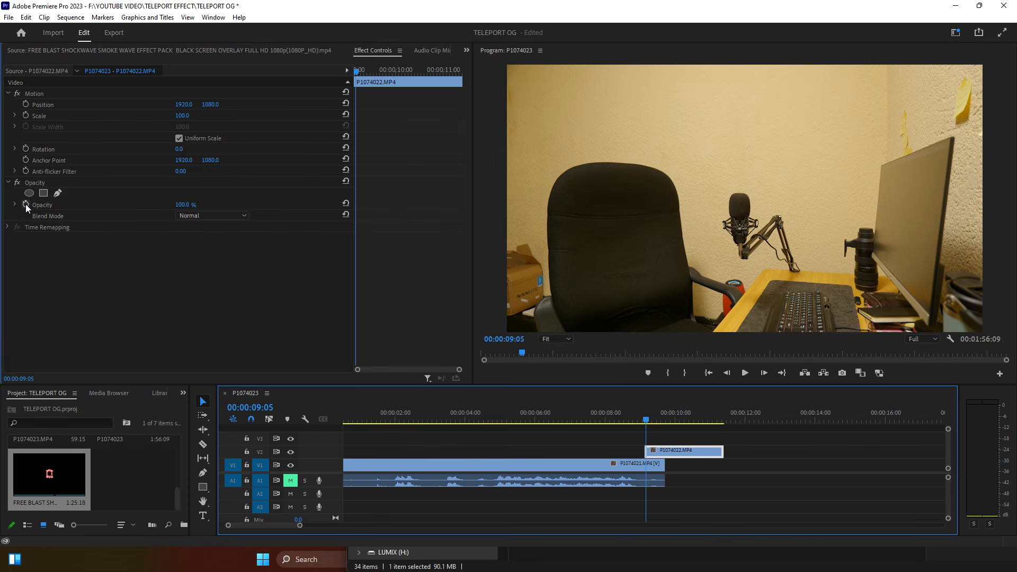
drag(183, 205, 128, 206)
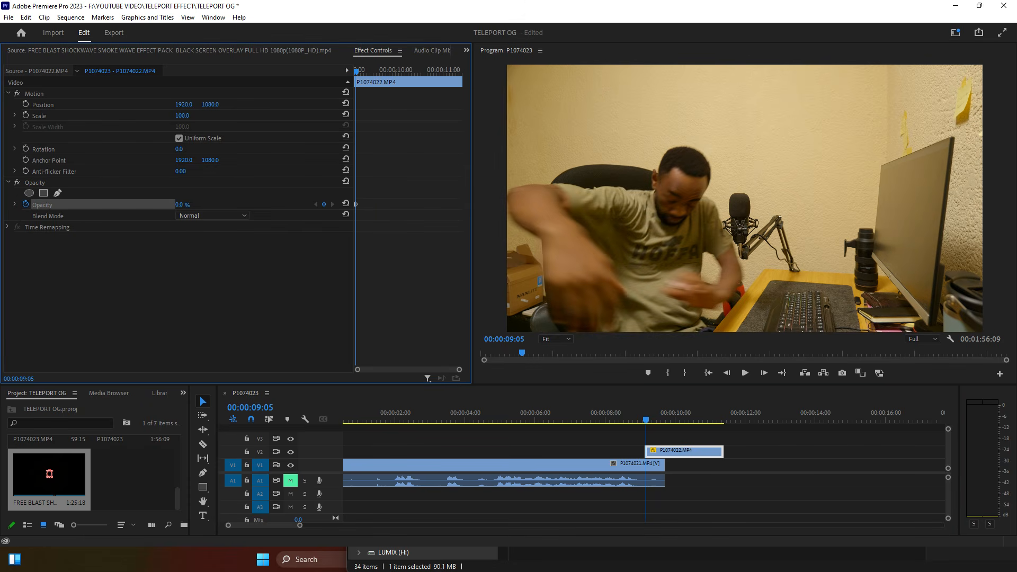
click(648, 419)
drag(654, 421, 662, 422)
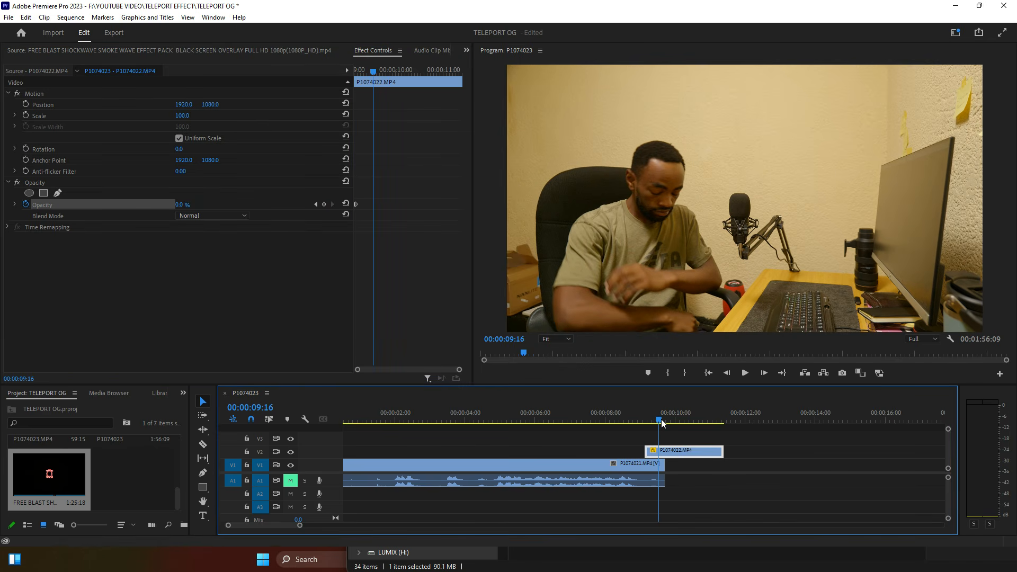
click(180, 205)
text(100)
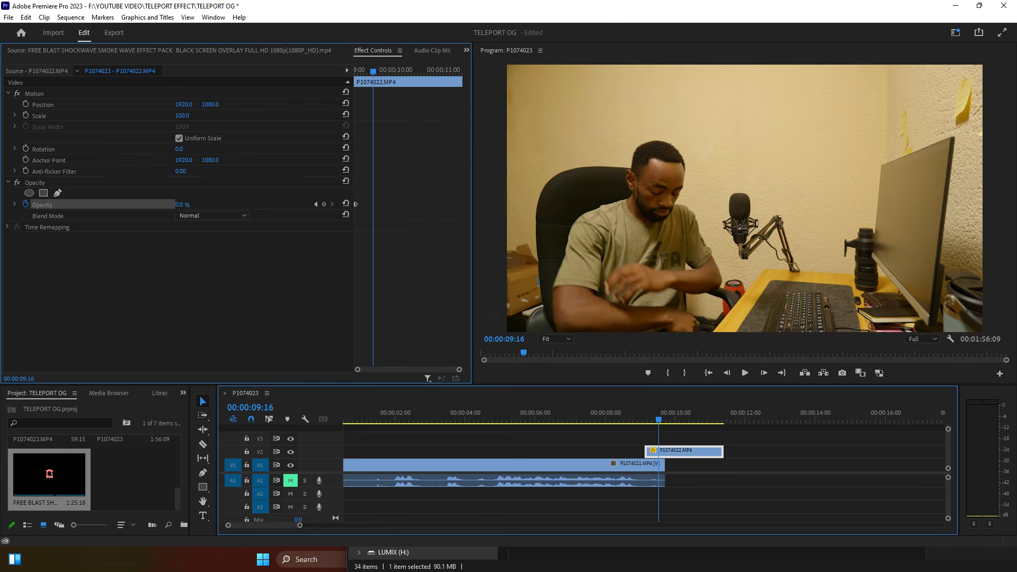
key(Return)
Step: Move the opacity keyframe earlier so the empty room fades in sooner
click(630, 420)
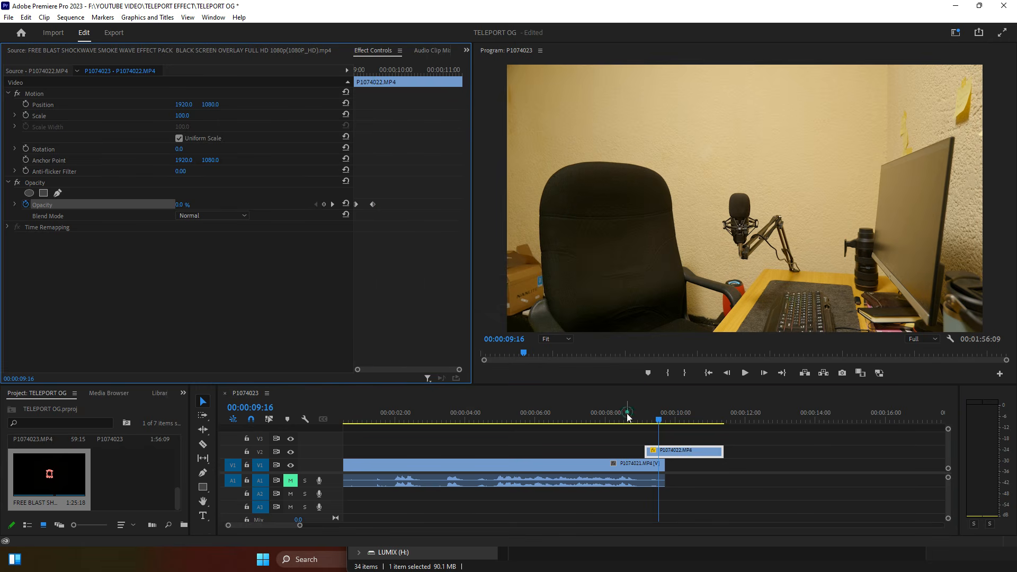
key(space)
key(space)
click(640, 413)
key(space)
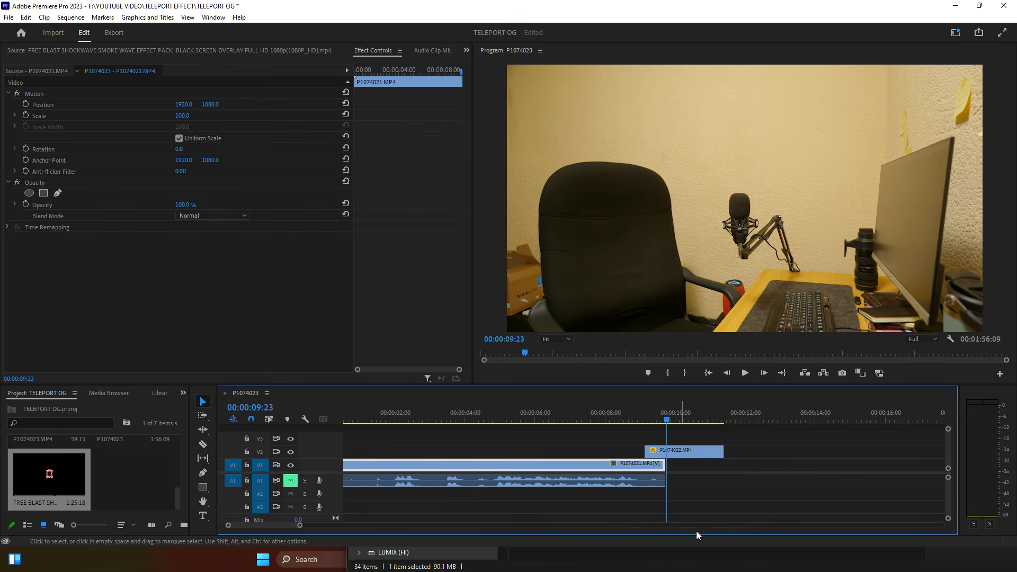
click(657, 451)
click(653, 414)
drag(460, 370, 434, 377)
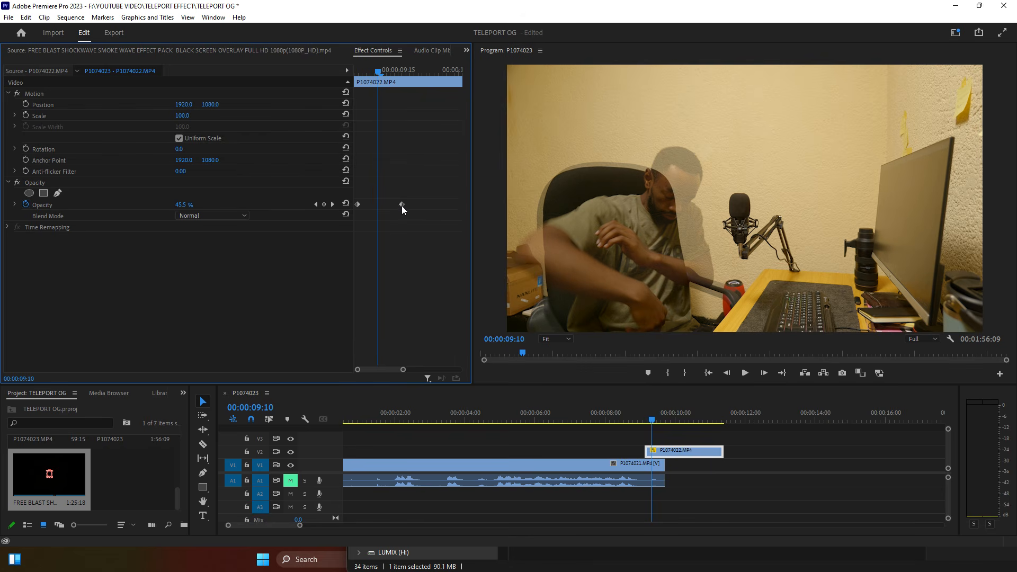
drag(402, 206, 378, 204)
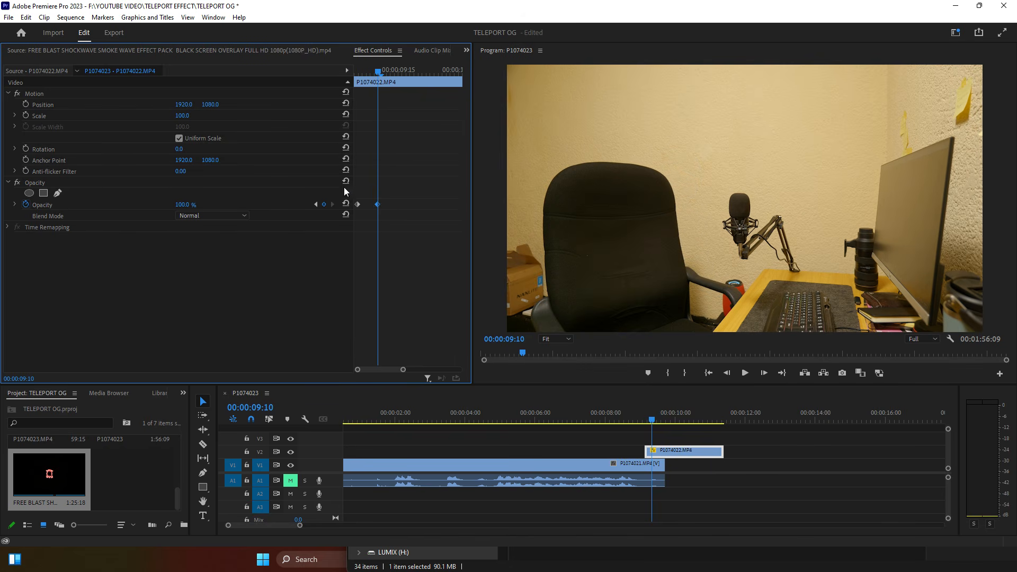
Step: Review the fade and trim the empty-room overlay's end shorter
click(644, 420)
key(space)
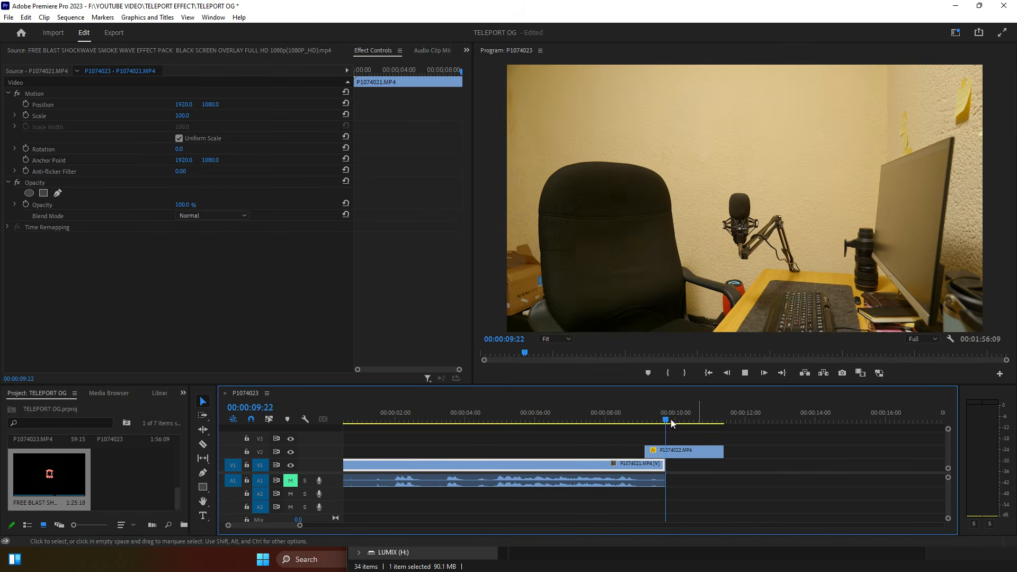
click(629, 413)
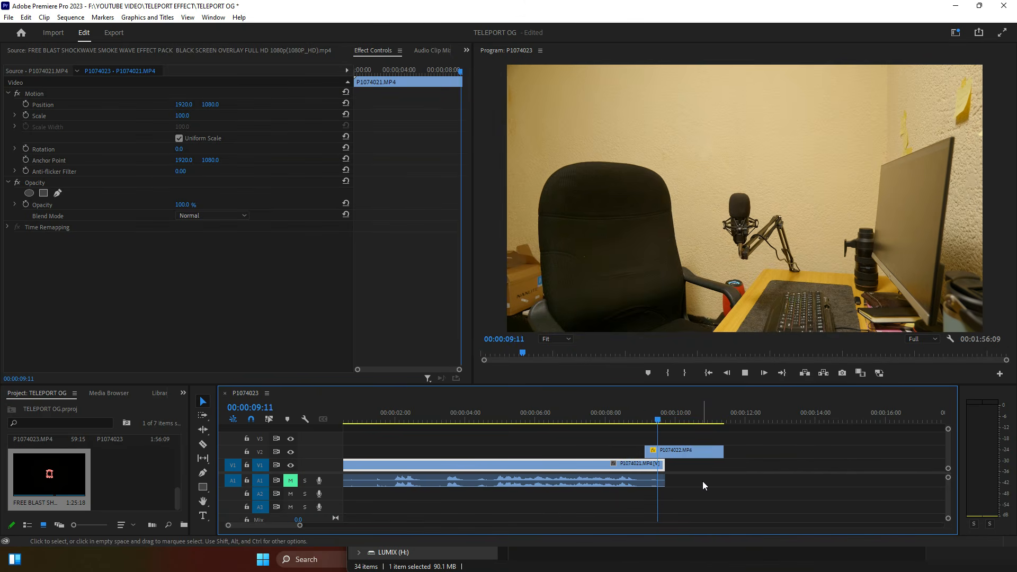
click(635, 414)
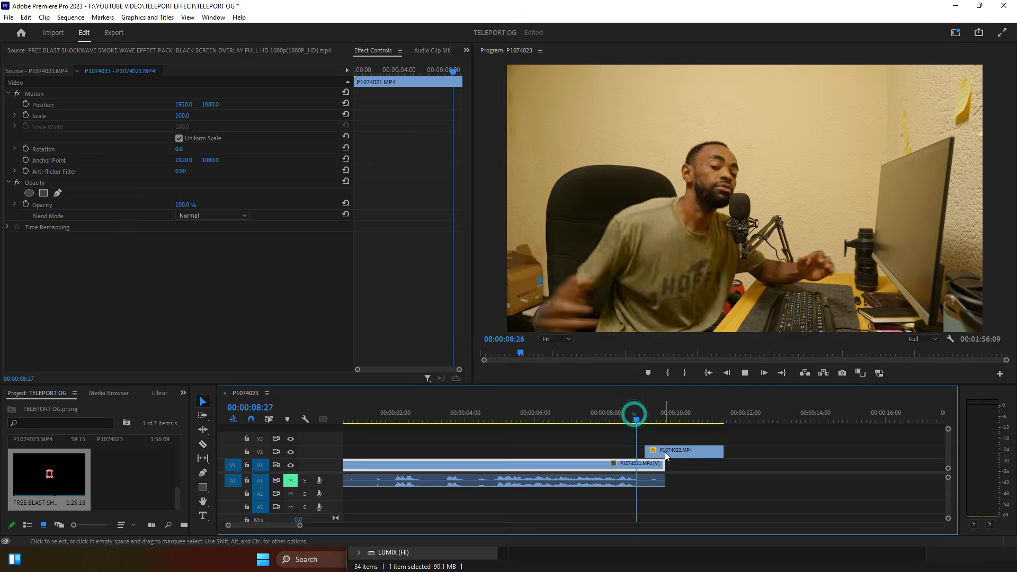
key(space)
drag(719, 451, 667, 458)
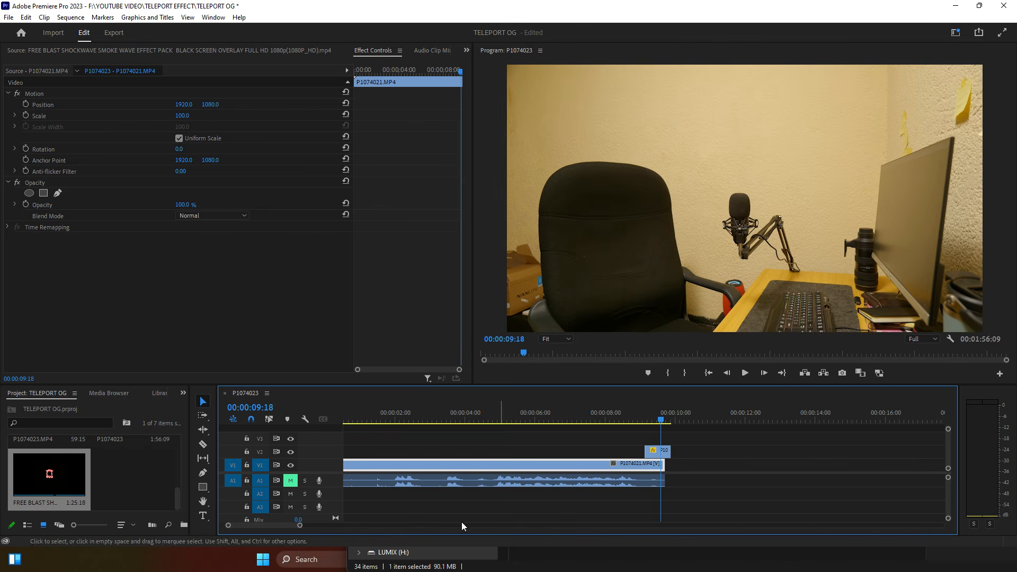
Step: Trim the start of P1074011's video and audio to the jump moment
drag(301, 526, 423, 526)
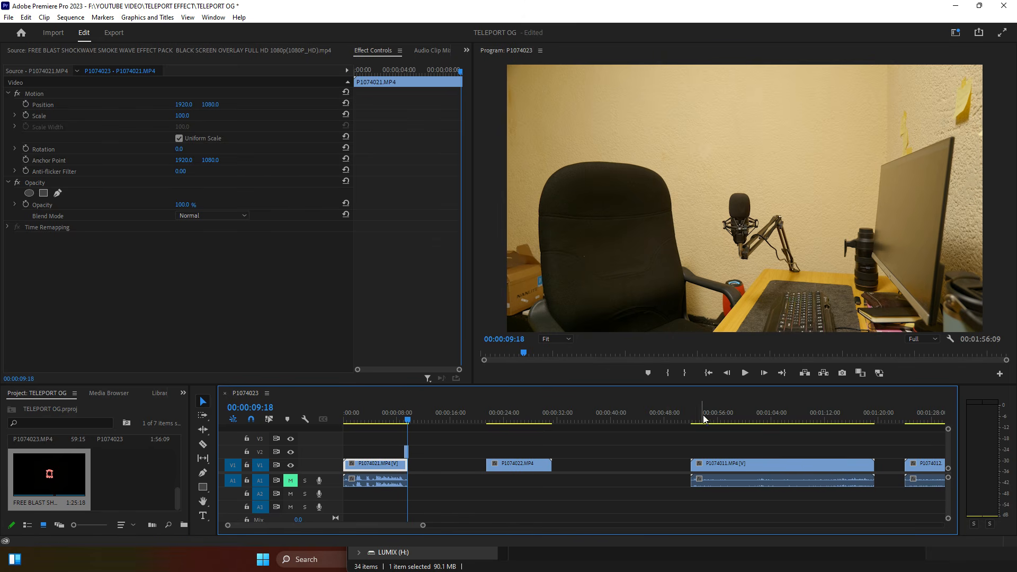
drag(696, 419, 762, 414)
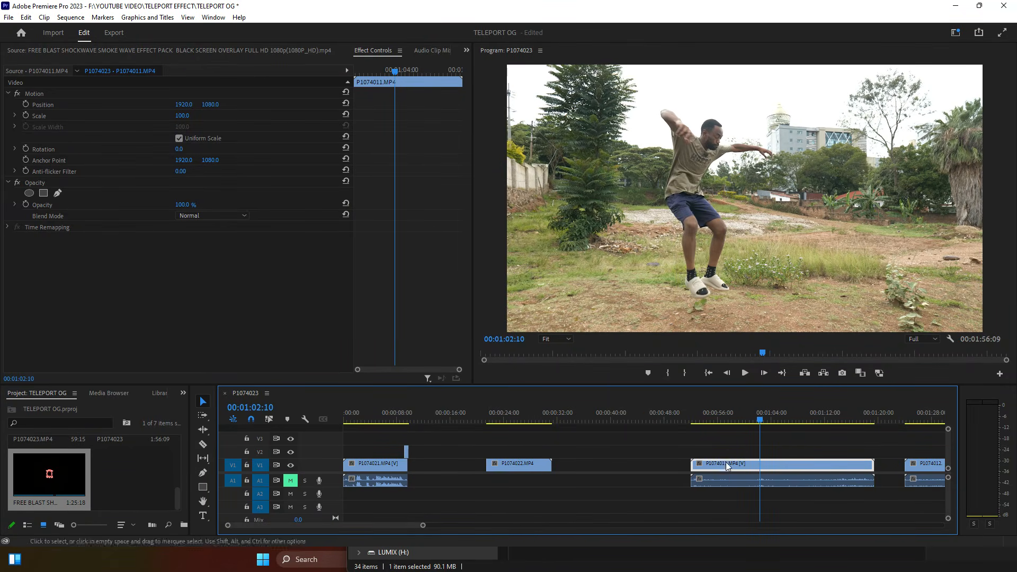
drag(694, 468, 761, 482)
drag(497, 440, 597, 469)
Step: Slide P1074011 and P1074012 leftward toward the opening desk clip
drag(761, 442, 484, 480)
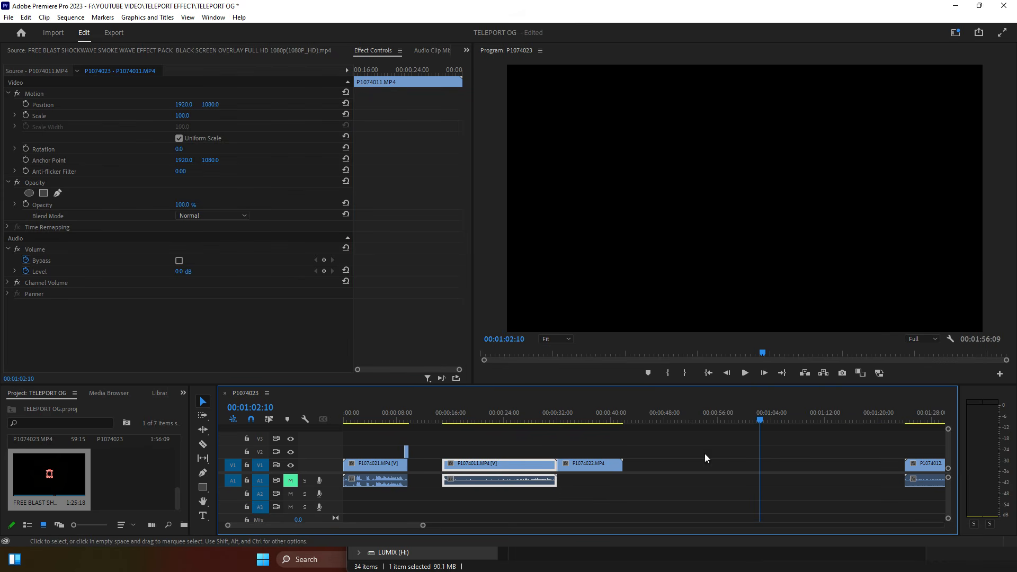
drag(927, 459, 688, 469)
drag(672, 421, 676, 424)
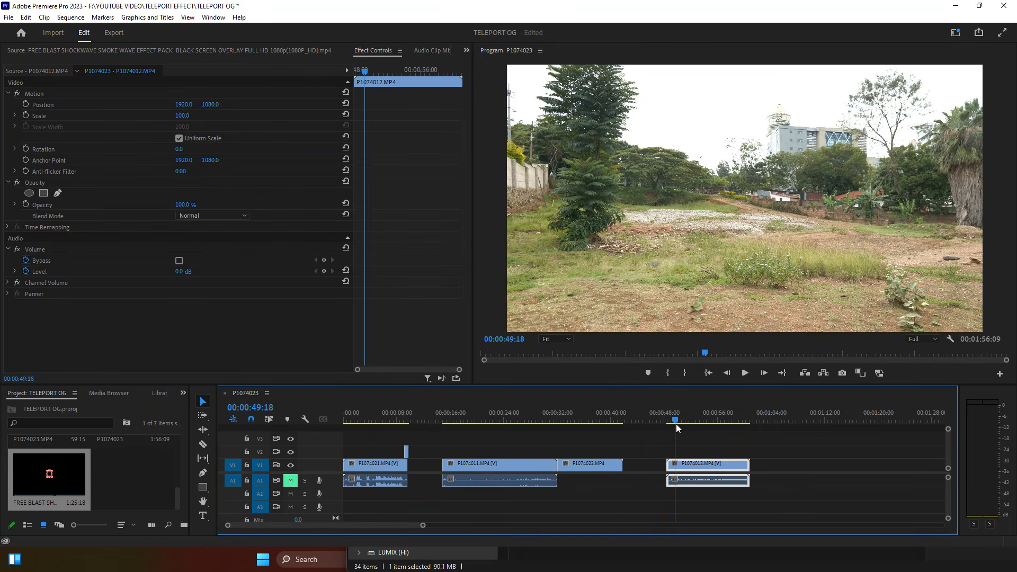
Step: Razor a short piece off P1074012 and move it into the gap before P1074011
key(c)
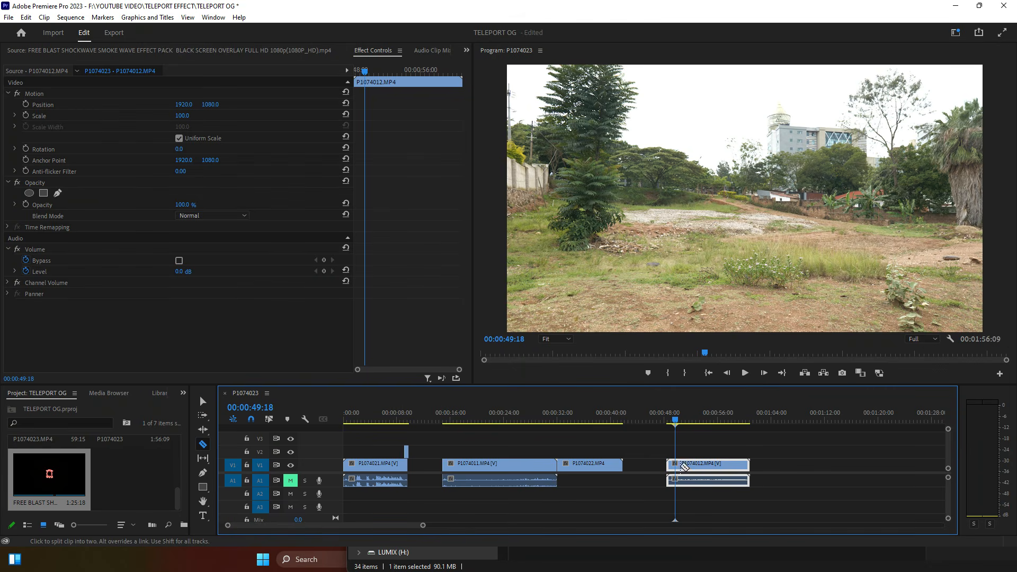
click(677, 471)
key(v)
click(658, 478)
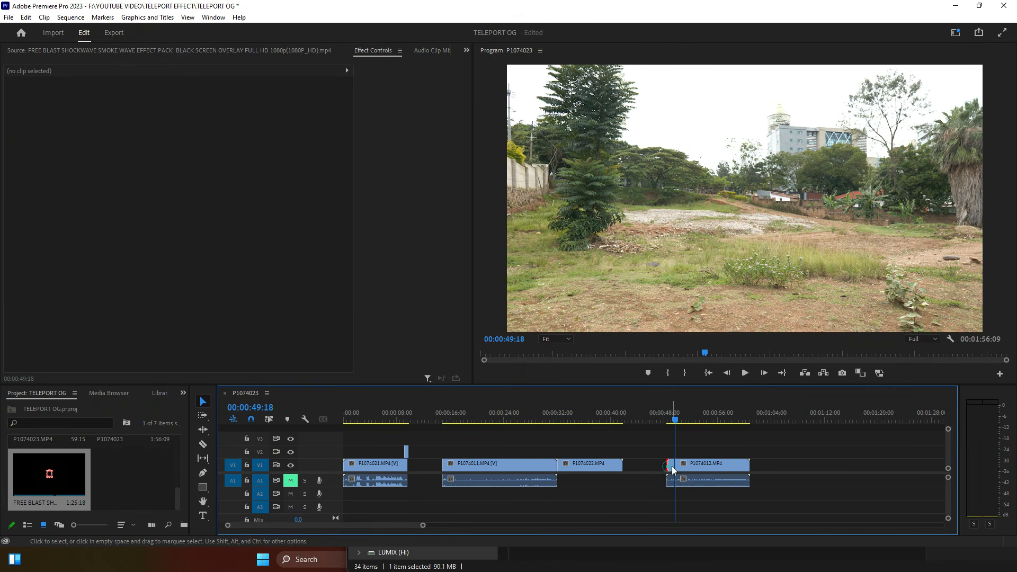
drag(671, 467, 427, 468)
drag(423, 526, 285, 526)
click(365, 418)
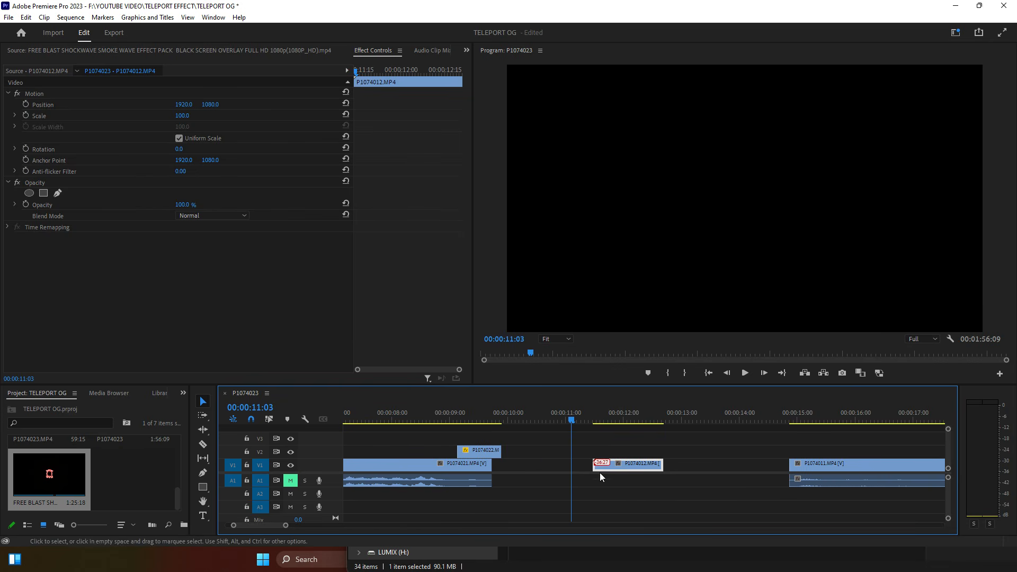
Step: Place the short P1074012 piece on V2 after the empty-room overlay and preview it
drag(613, 467, 527, 449)
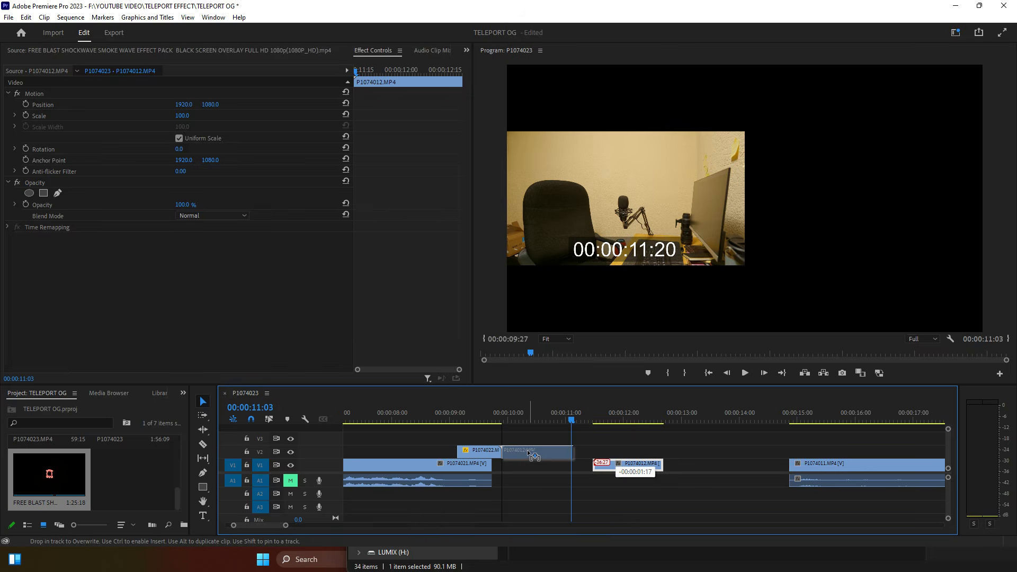
click(481, 415)
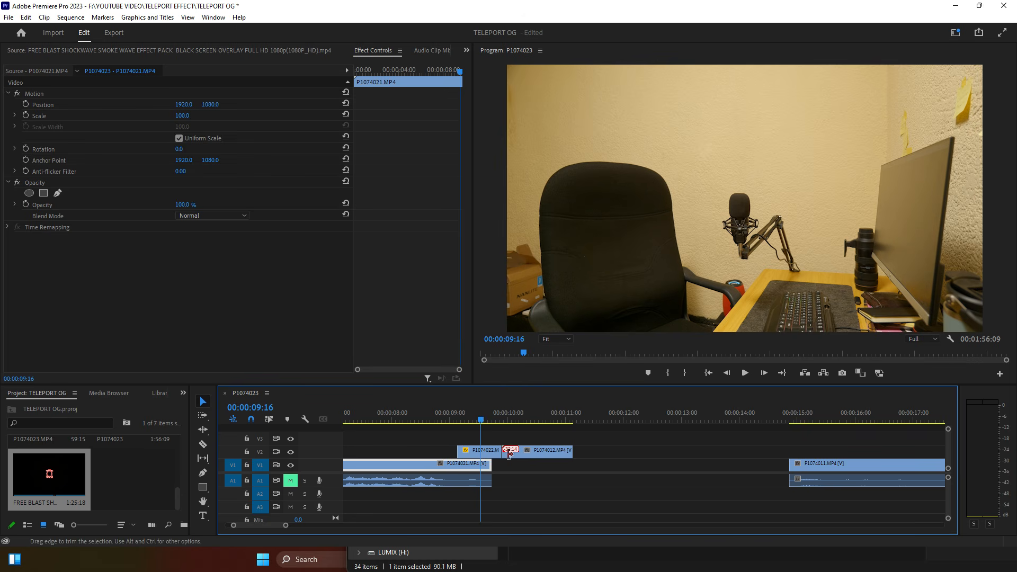
key(space)
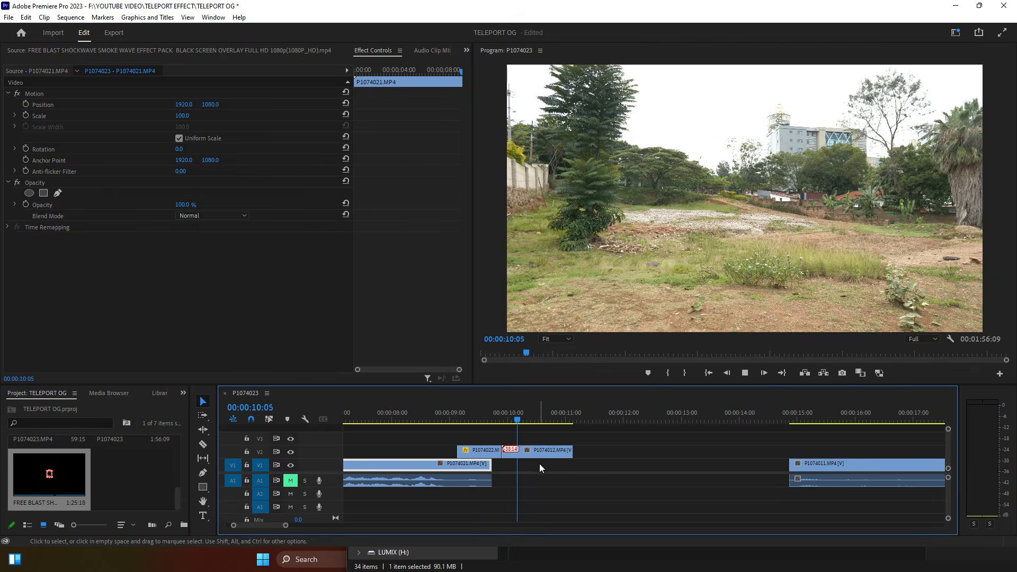
click(446, 418)
key(space)
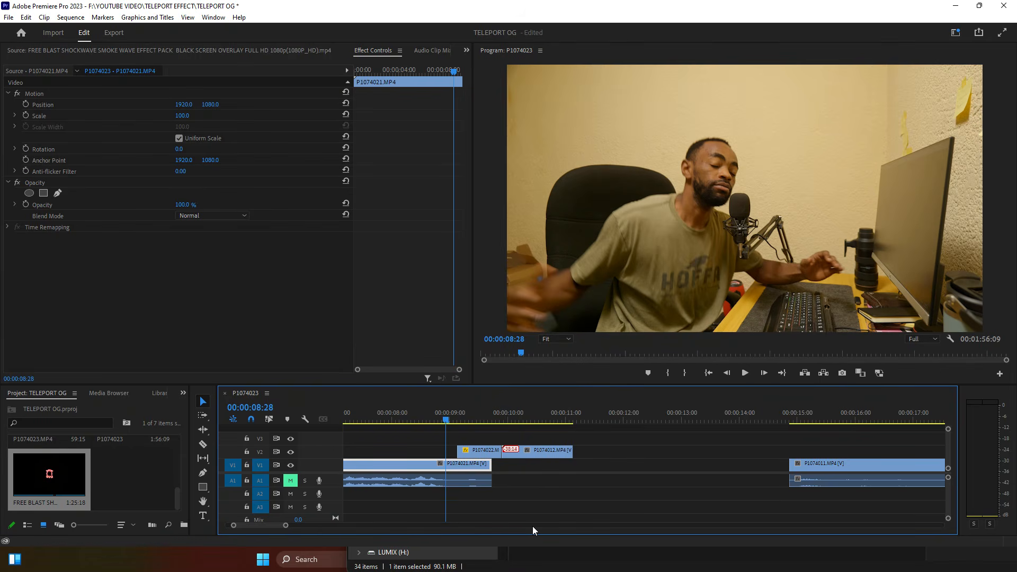
key(space)
key(space)
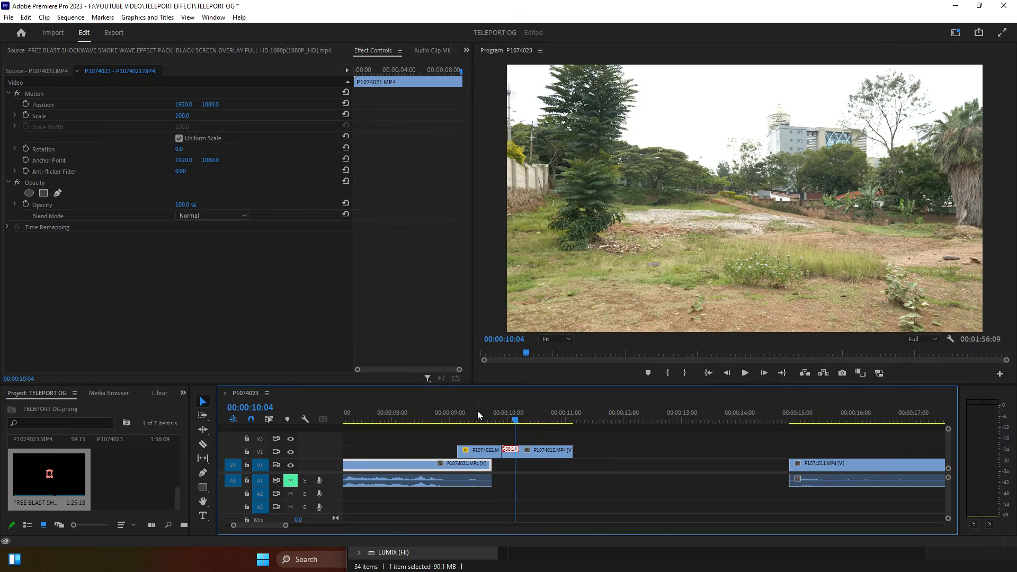
click(482, 412)
Step: Slide the short piece earlier, trim its end, and move P1074011 toward the desk clip
key(space)
key(space)
drag(528, 450, 520, 450)
click(448, 412)
key(space)
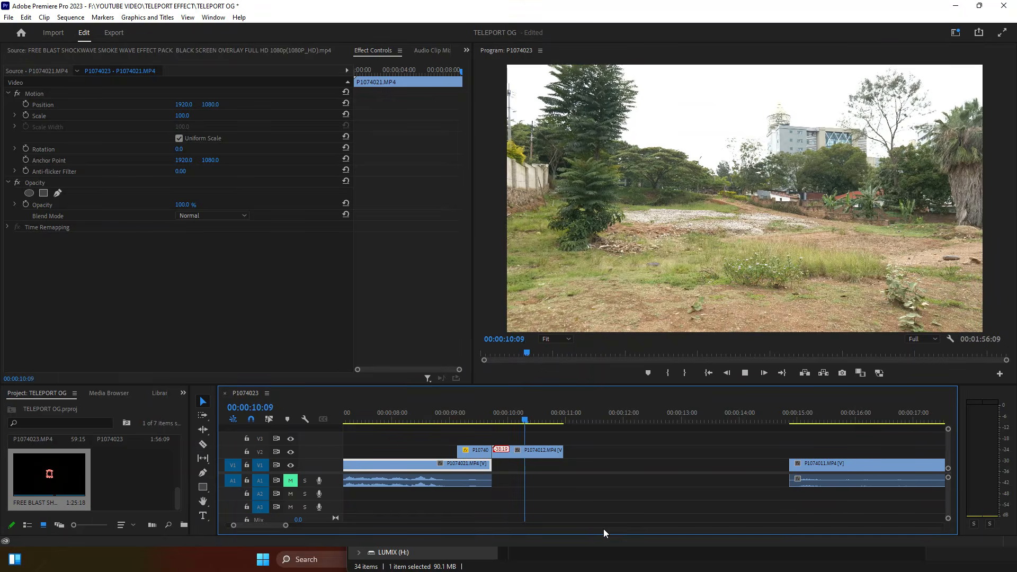
key(space)
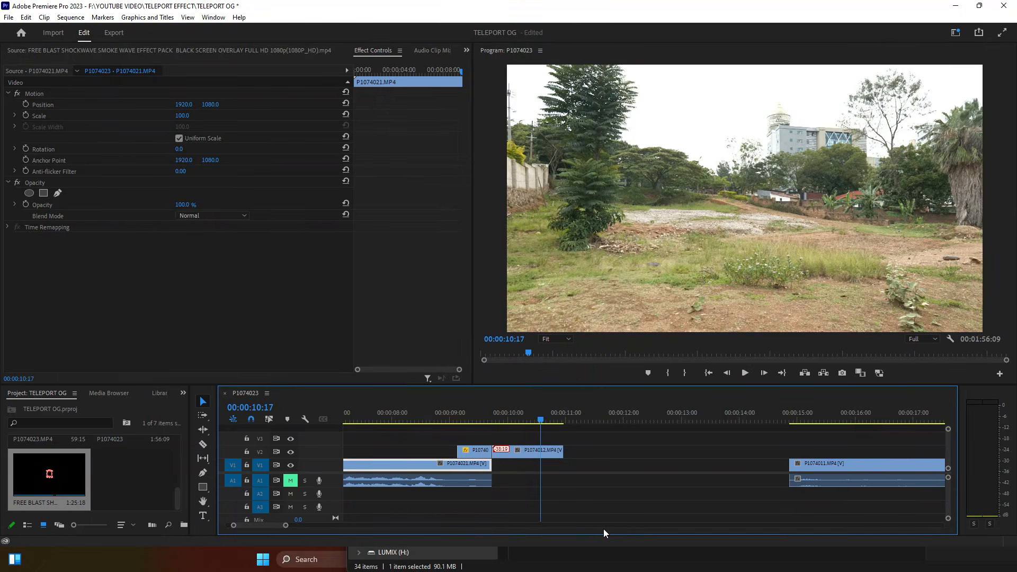
drag(563, 450, 540, 451)
drag(822, 461, 578, 471)
Step: Close the gap after the desk clip and shorten the V2 outdoor piece's end
drag(509, 470, 493, 470)
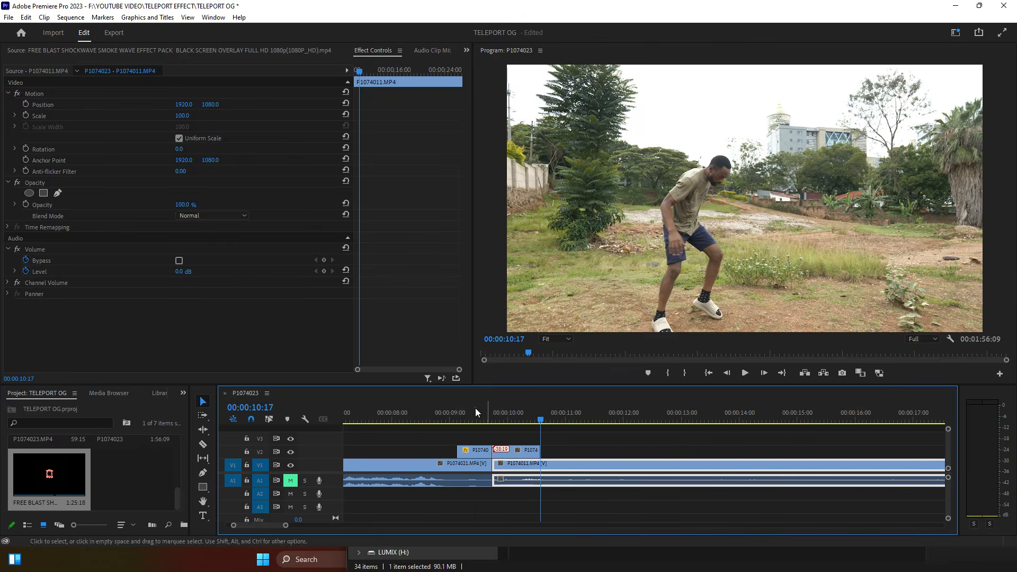
click(476, 409)
key(space)
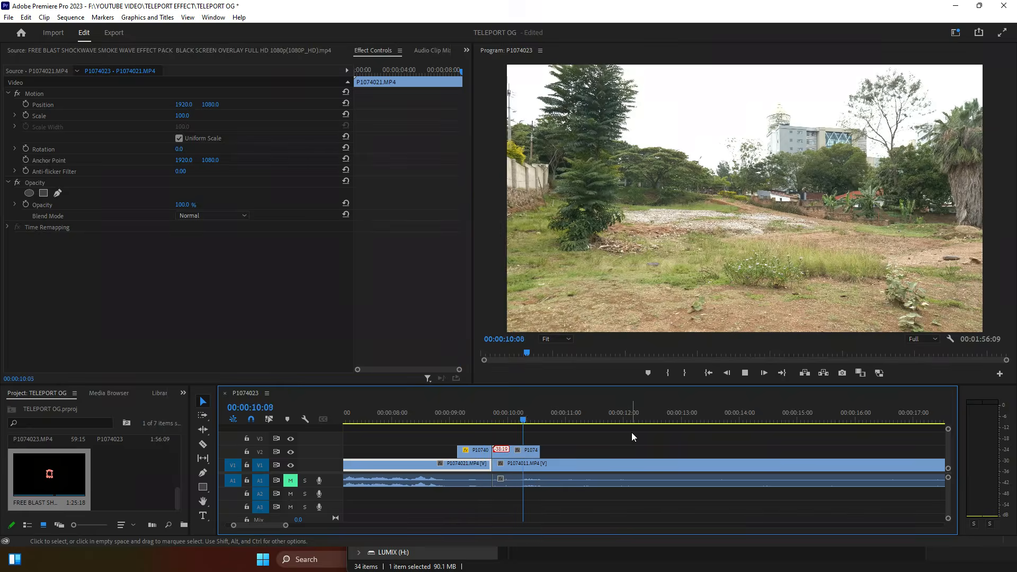
key(space)
drag(542, 449, 565, 467)
click(569, 448)
drag(502, 471, 496, 471)
Step: Check the main cut with track V2 hidden, then restore V2 and replay the vanish
click(479, 411)
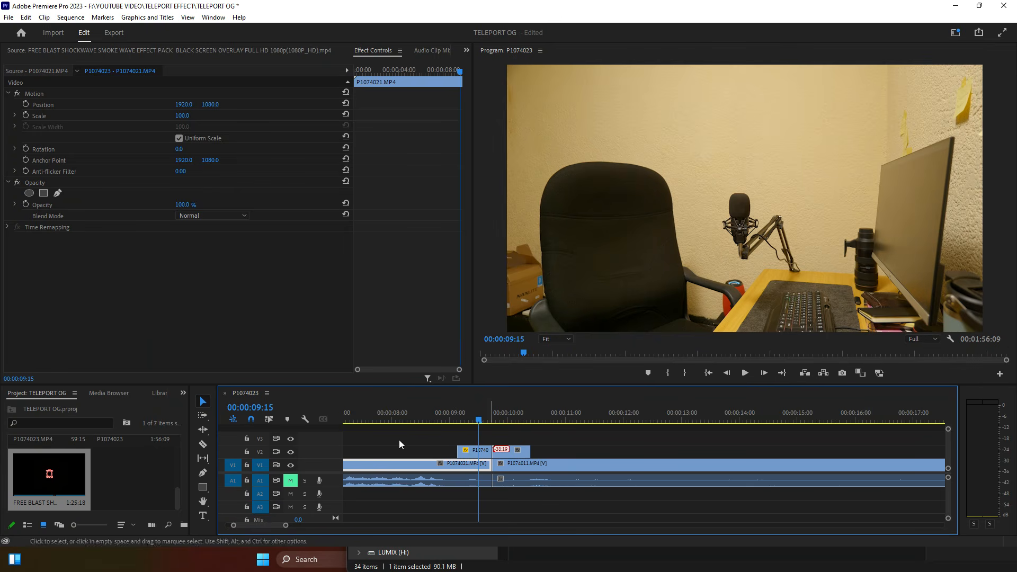
click(291, 452)
key(space)
key(space)
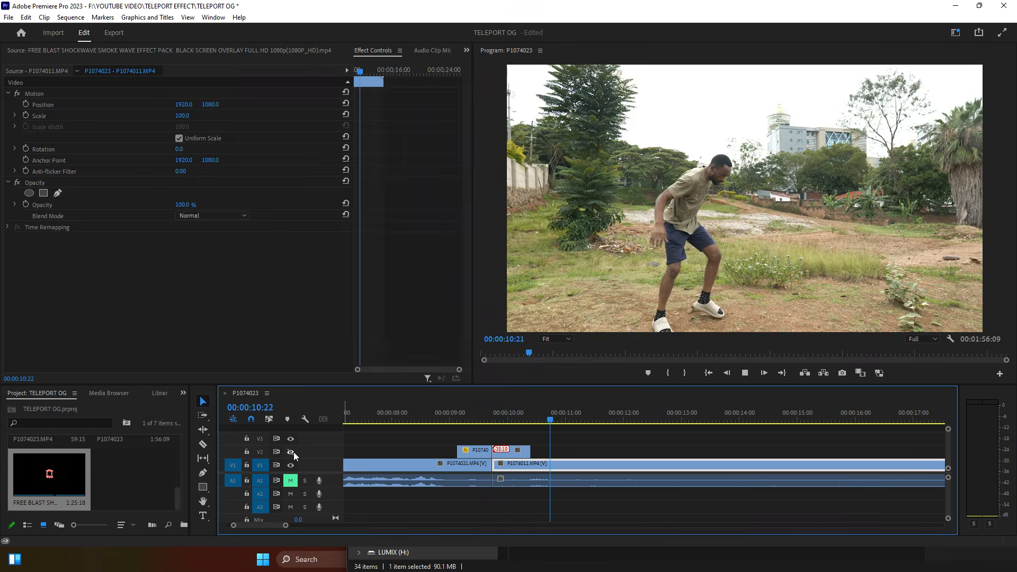
click(469, 413)
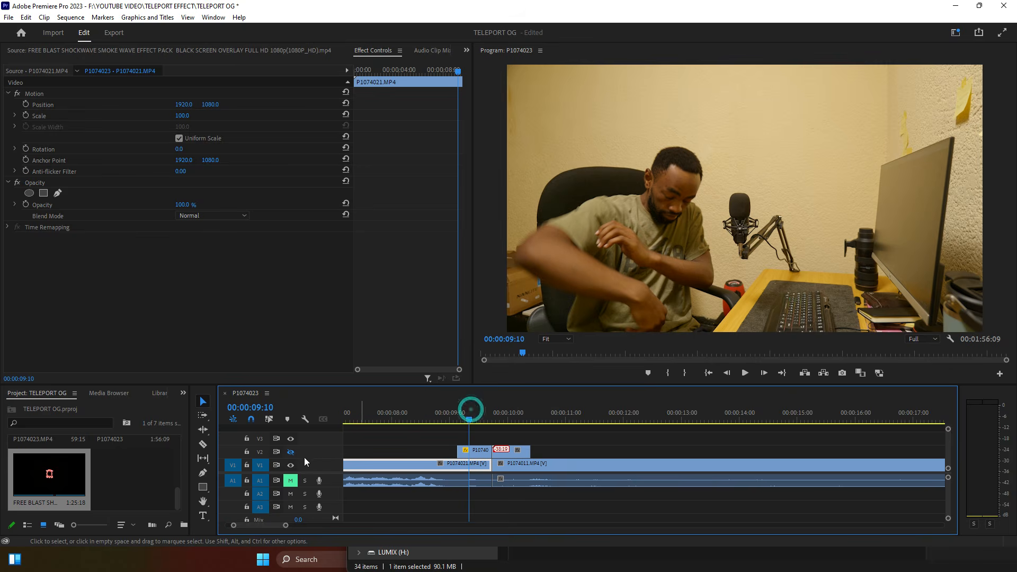
click(291, 451)
key(space)
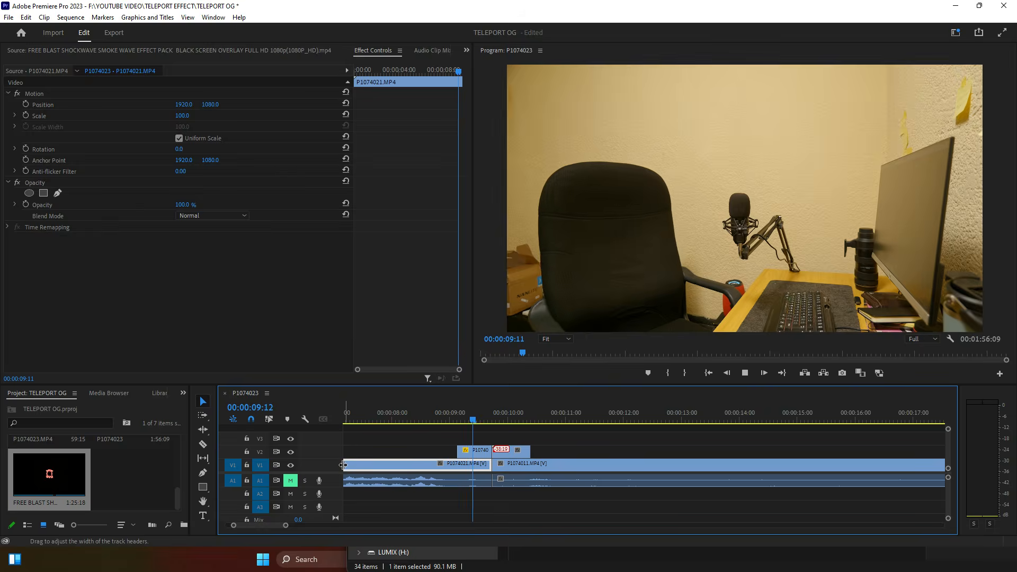
key(space)
Step: Trim P1074011's audio start about four frames to match its video cut
click(535, 463)
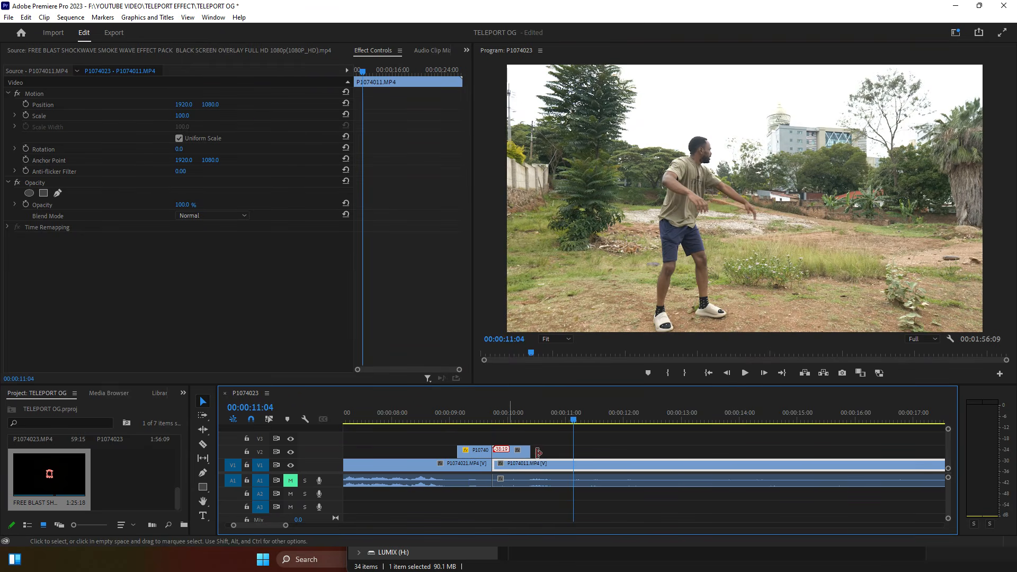
click(501, 480)
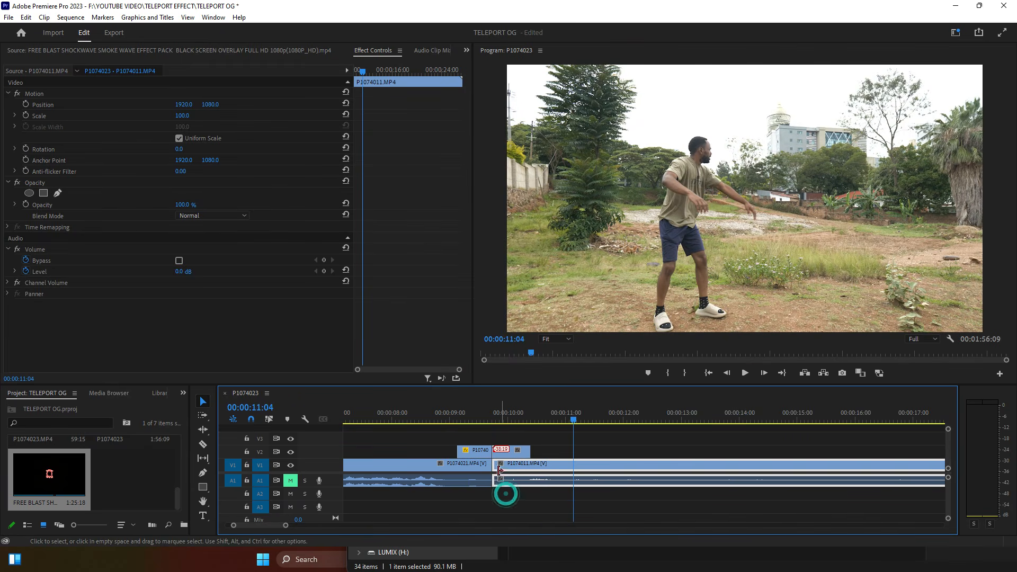
drag(494, 476, 506, 471)
click(513, 416)
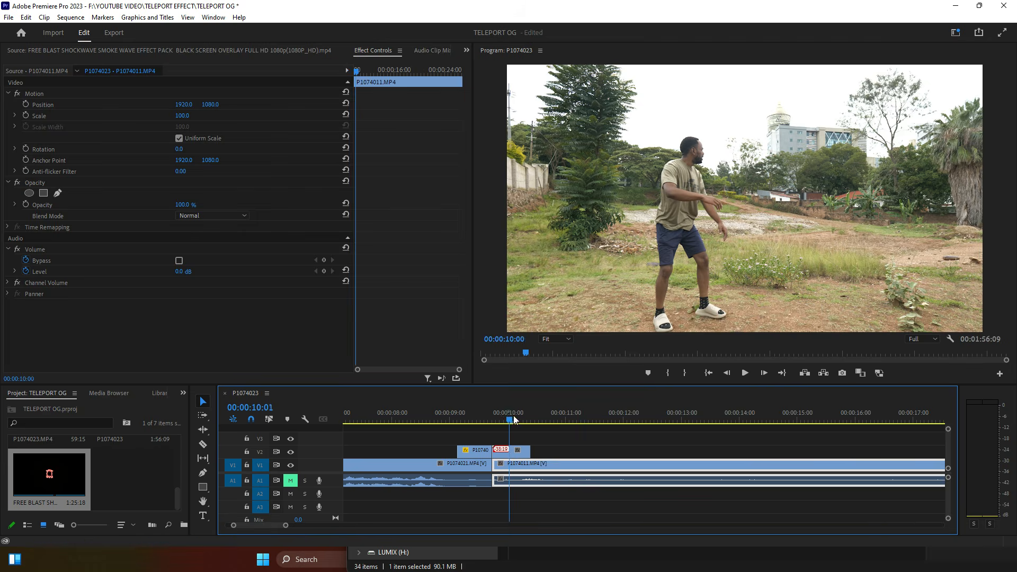
click(517, 451)
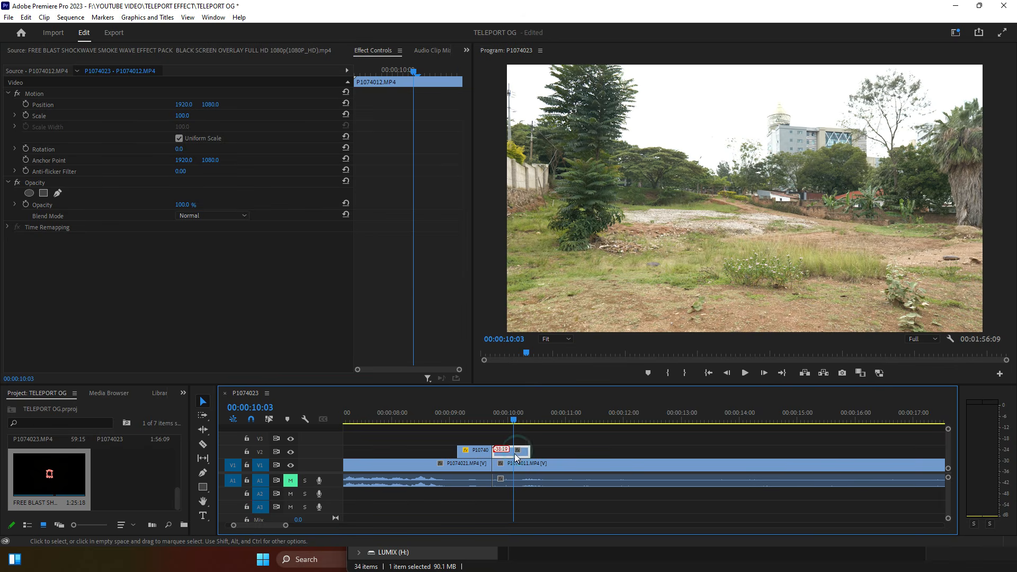
drag(513, 417, 521, 419)
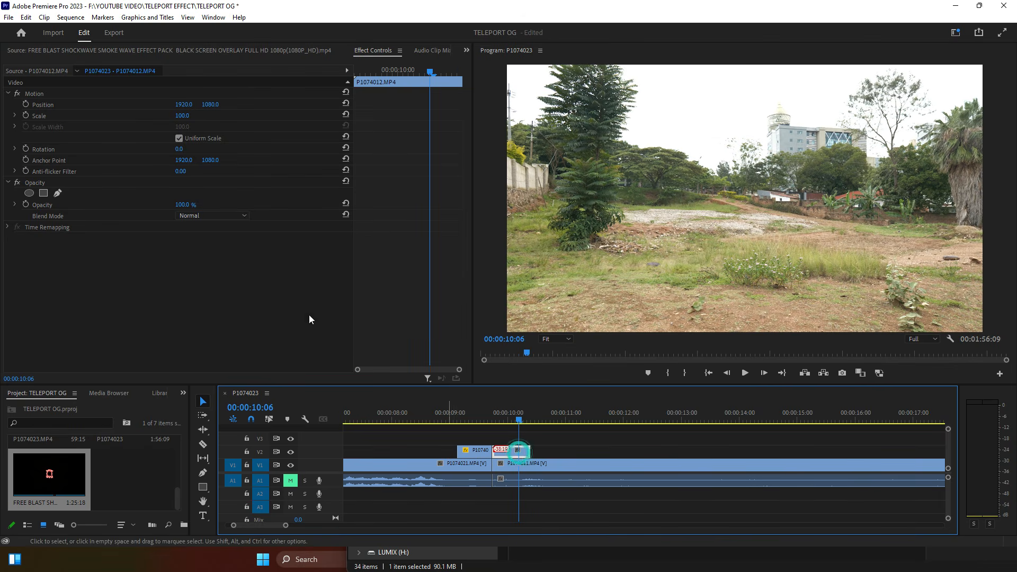
Step: Keyframe the outdoor piece's opacity down to 0% at 00:00:10:10 and preview the fade
click(25, 205)
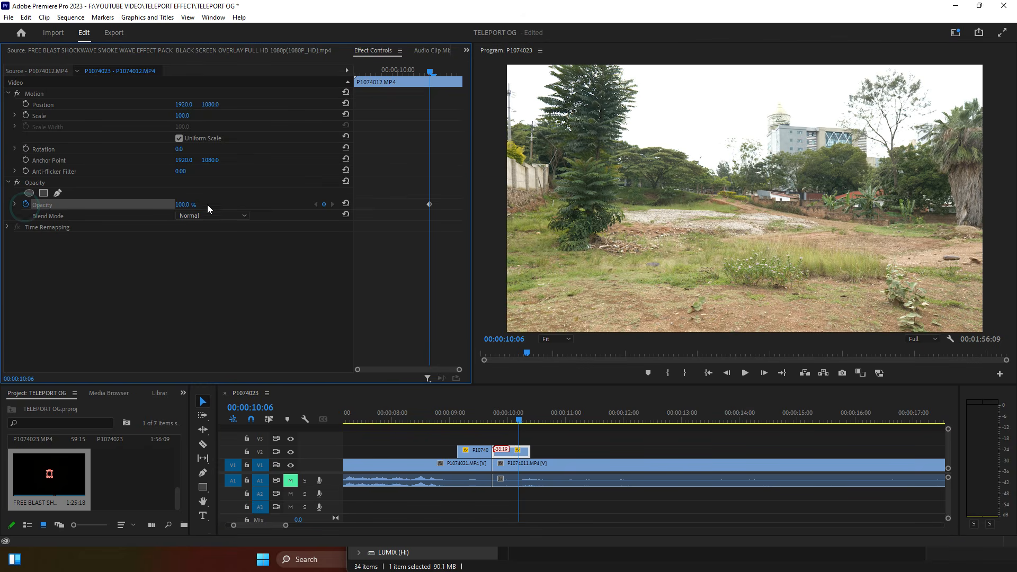
drag(447, 73, 452, 73)
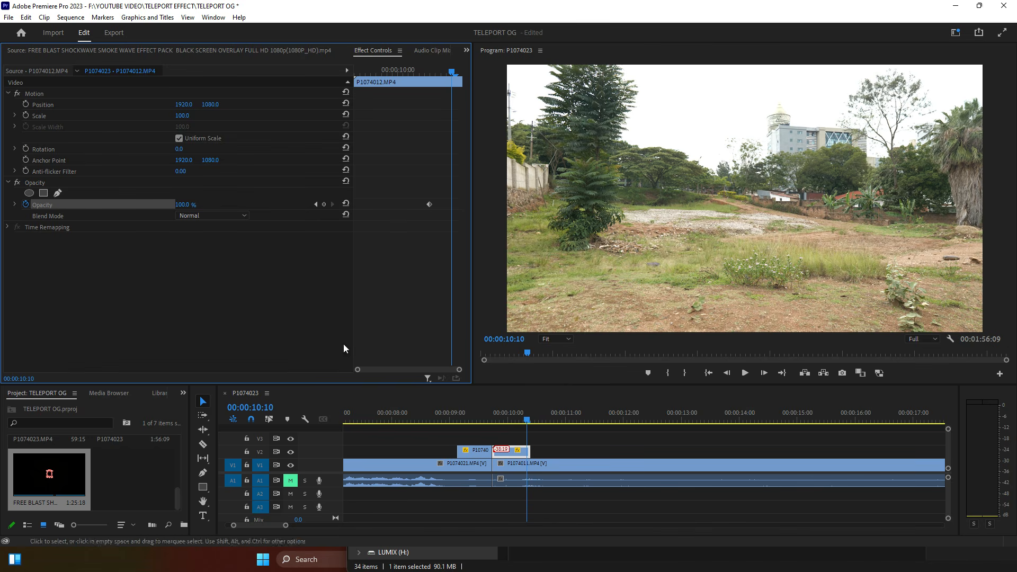
drag(186, 205, 133, 205)
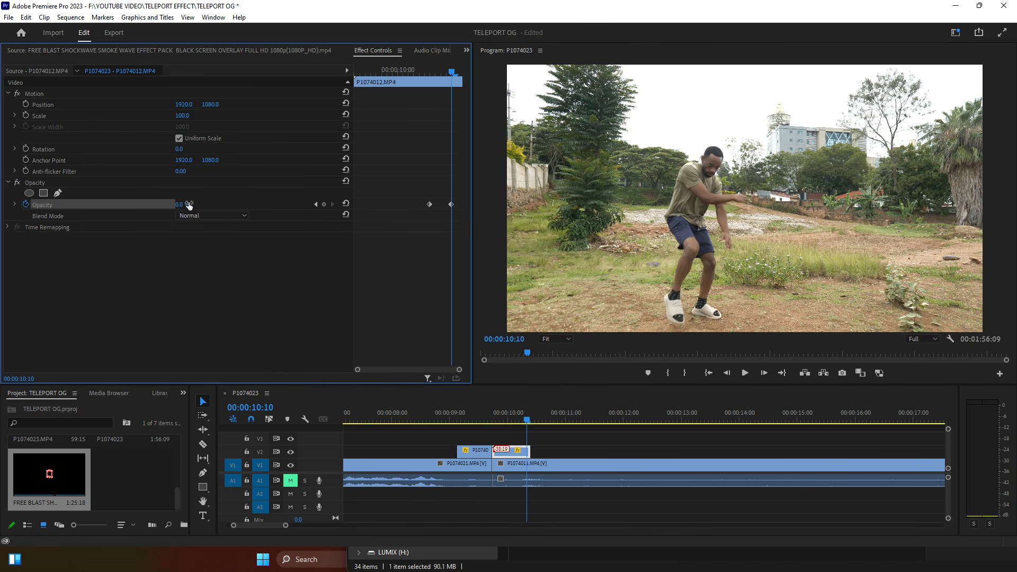
drag(396, 183, 466, 217)
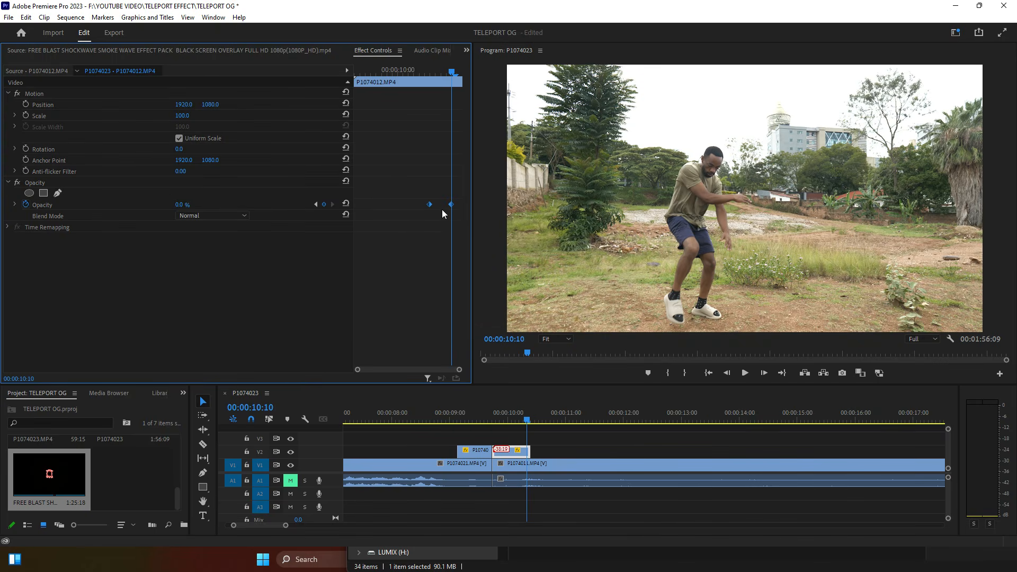
click(450, 414)
click(607, 511)
key(space)
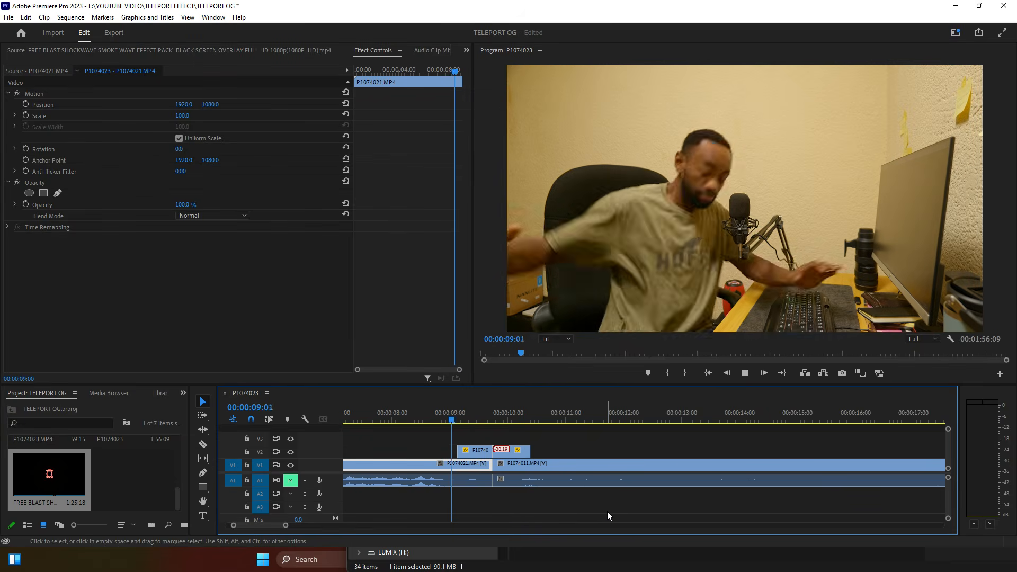
key(space)
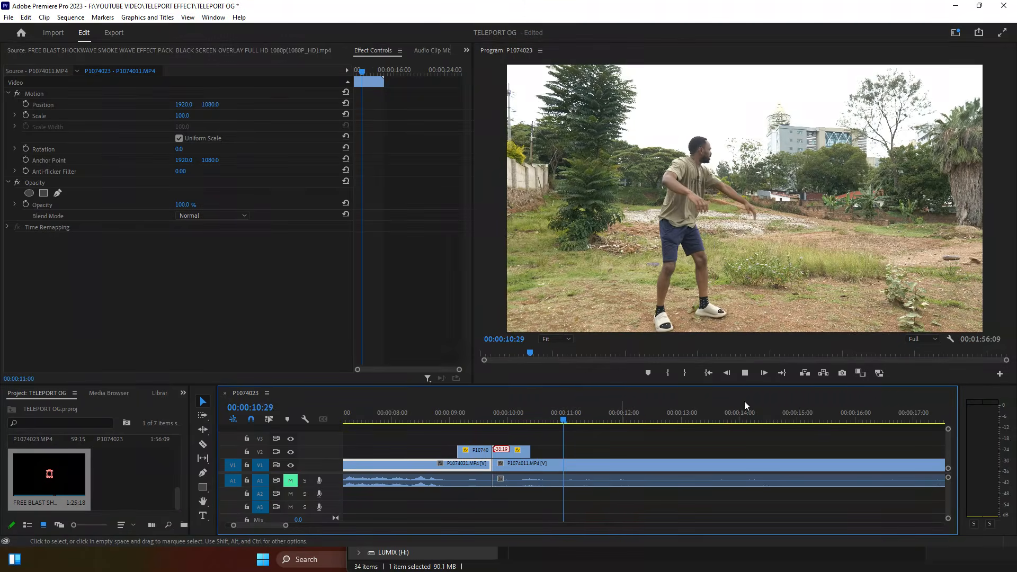
drag(286, 526, 497, 544)
Step: Move the FREE BLAST clip onto V3 and snap its start to about 00:00:09:13
drag(792, 465, 401, 443)
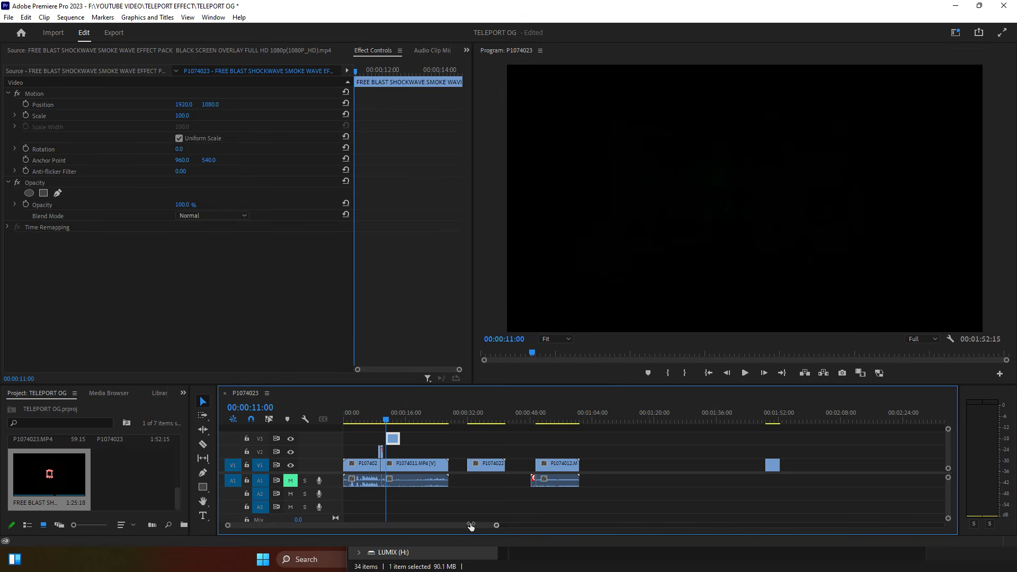
drag(497, 525, 315, 525)
key(space)
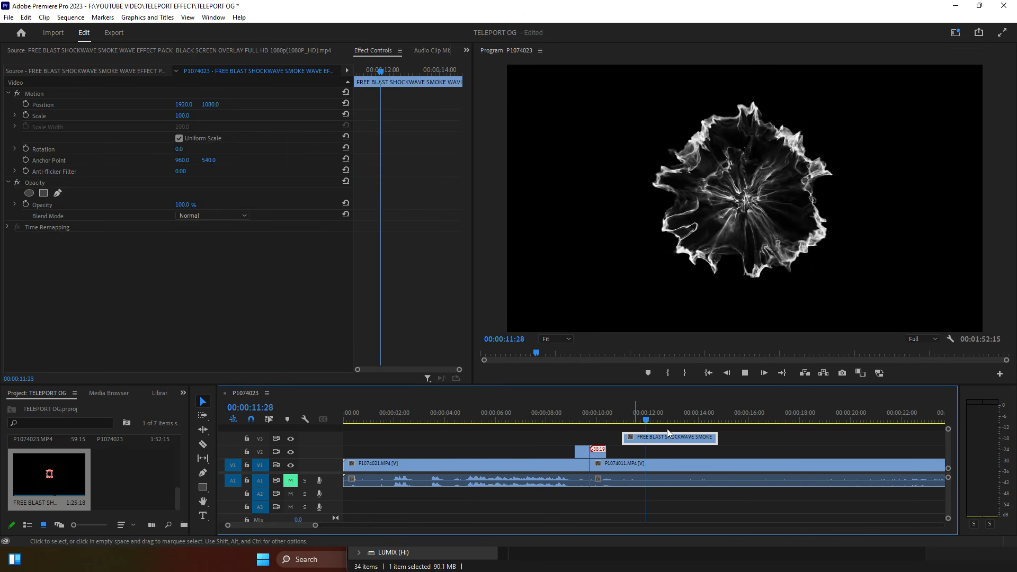
click(622, 416)
key(space)
drag(656, 439, 584, 413)
click(584, 413)
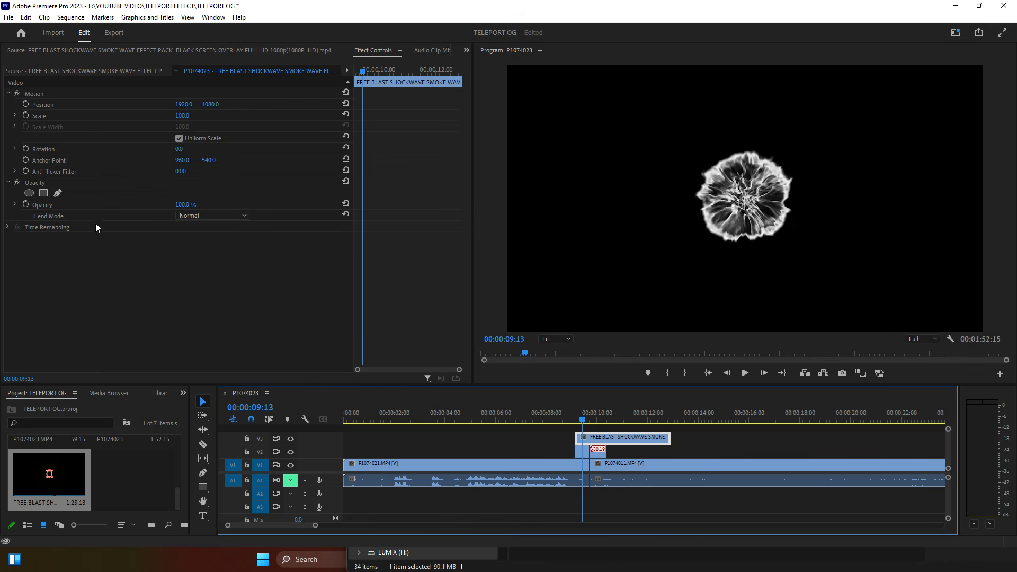
Step: Set the FREE BLAST overlay's Blend Mode to Subtract and preview from 00:00:09:01
click(211, 216)
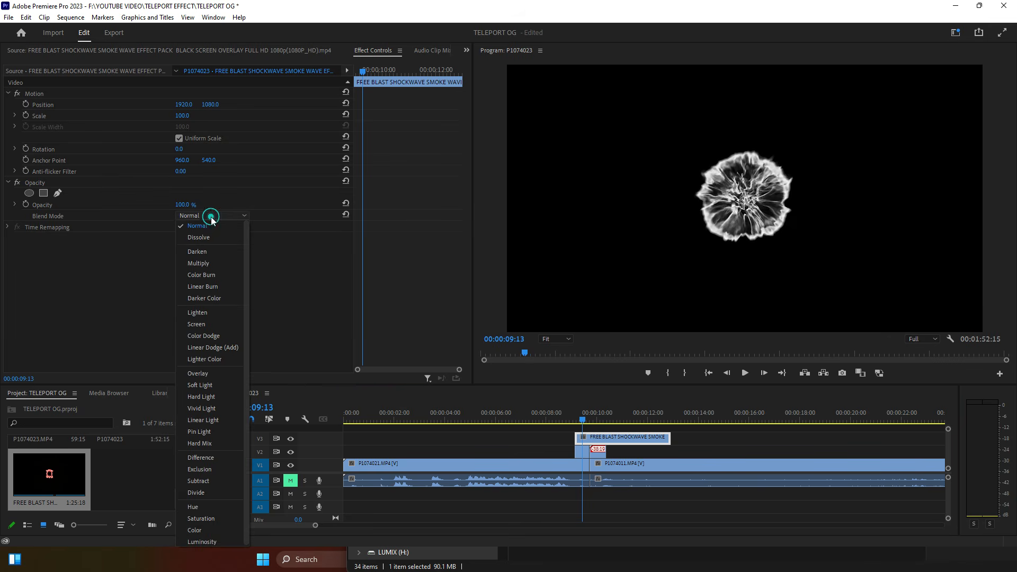
click(207, 482)
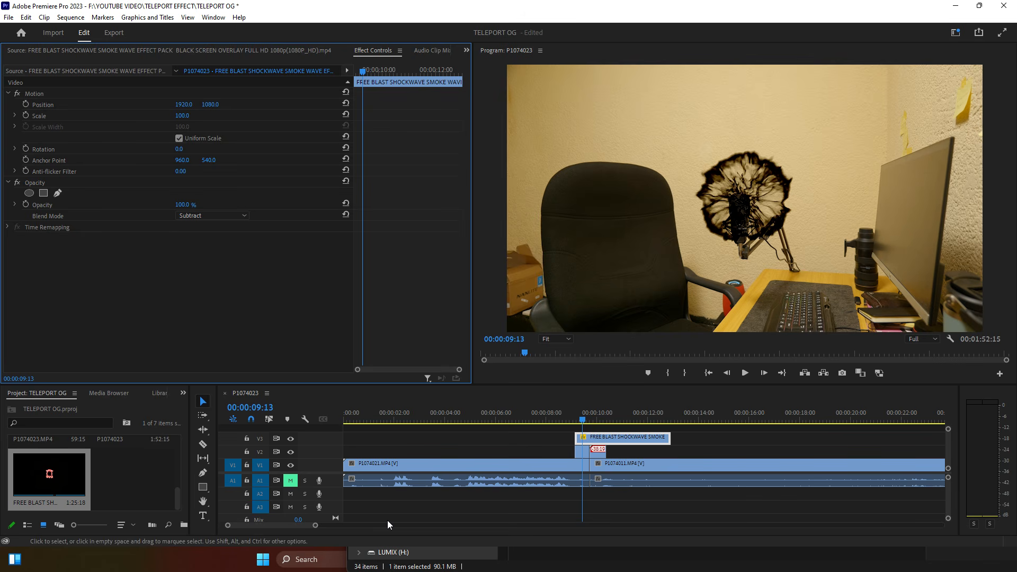
drag(315, 525, 301, 524)
click(629, 418)
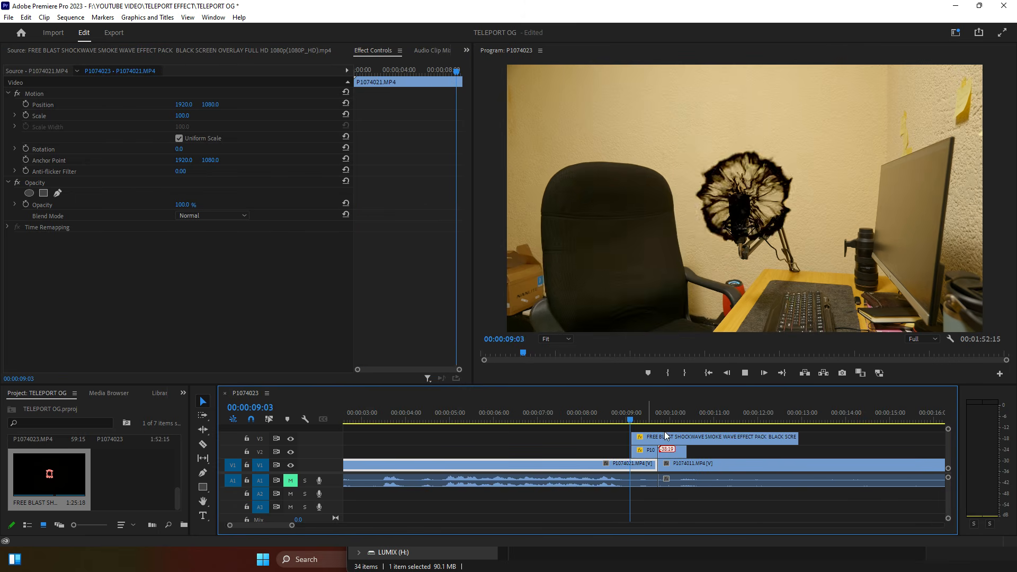
key(space)
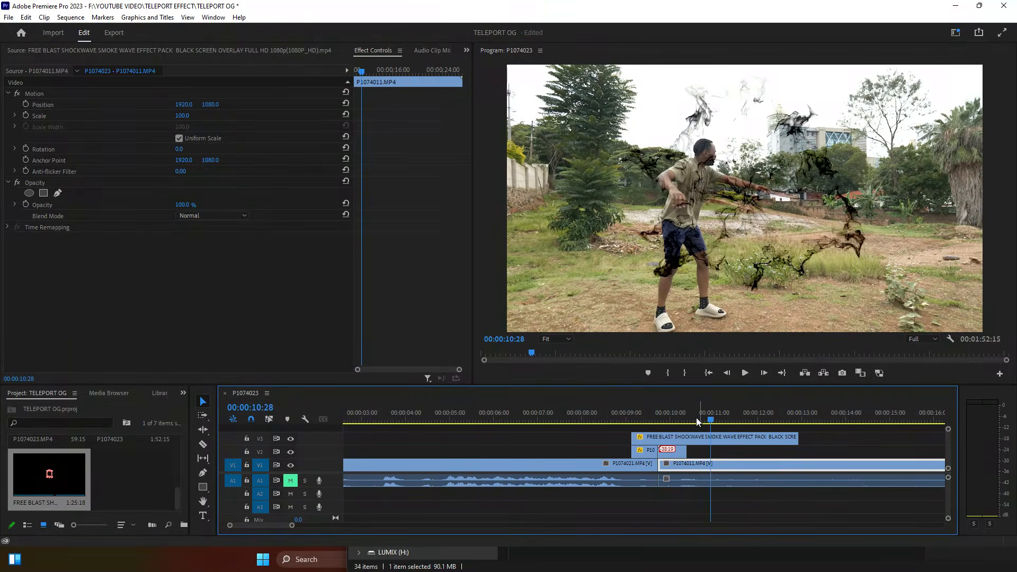
click(675, 435)
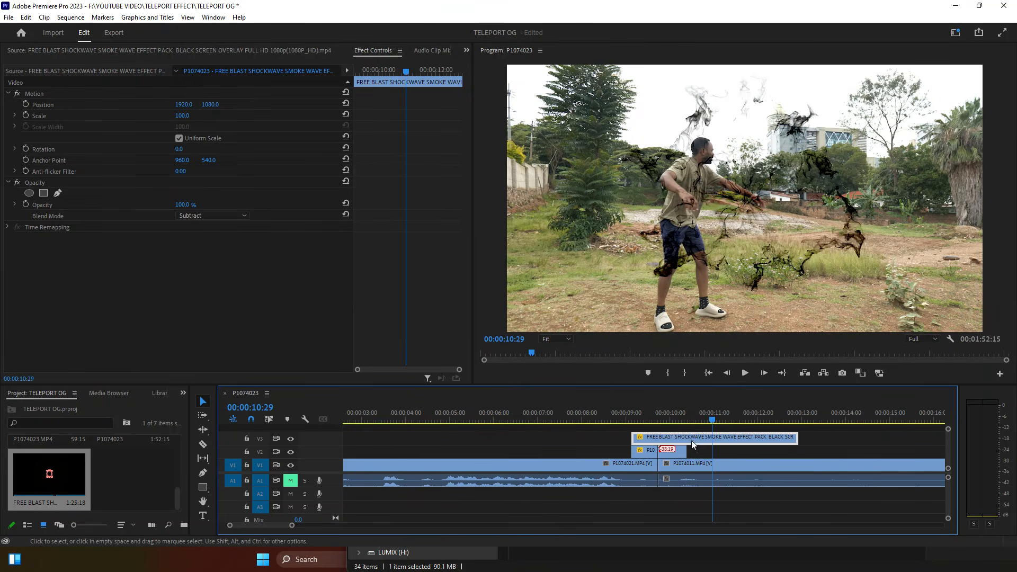
Step: Change the FREE BLAST clip's speed to 600% via Speed/Duration
right_click(692, 442)
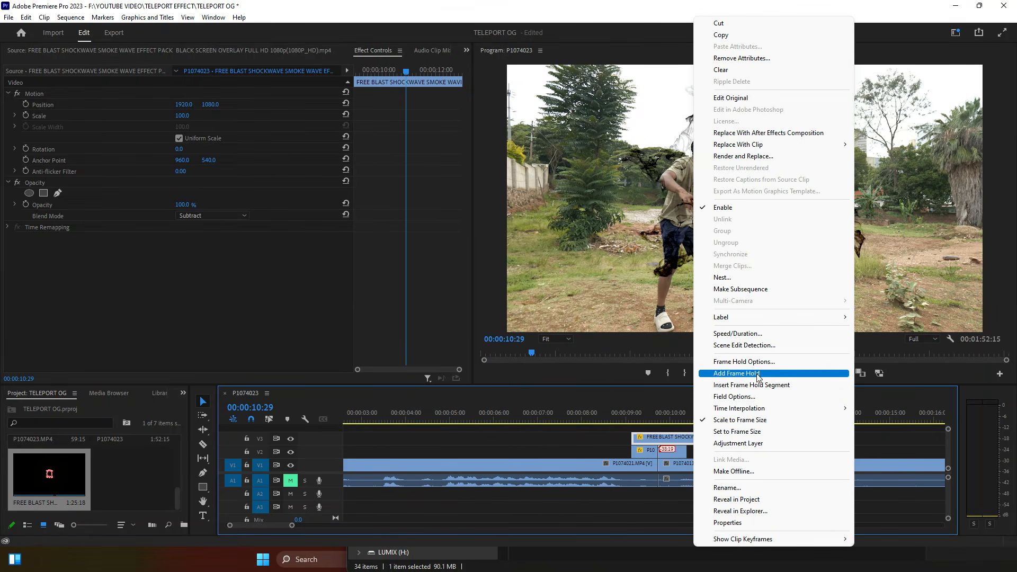
click(751, 335)
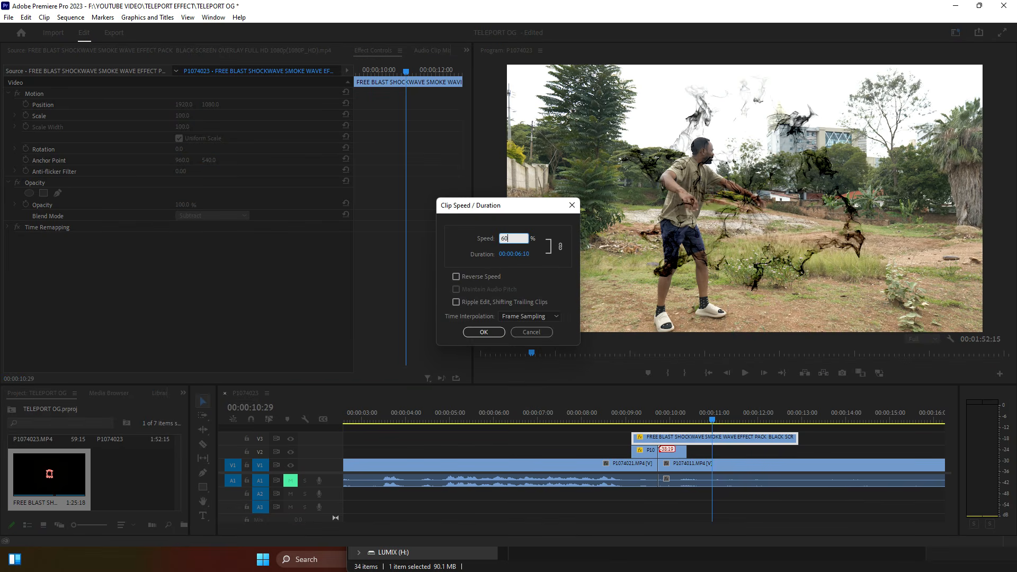
key(Return)
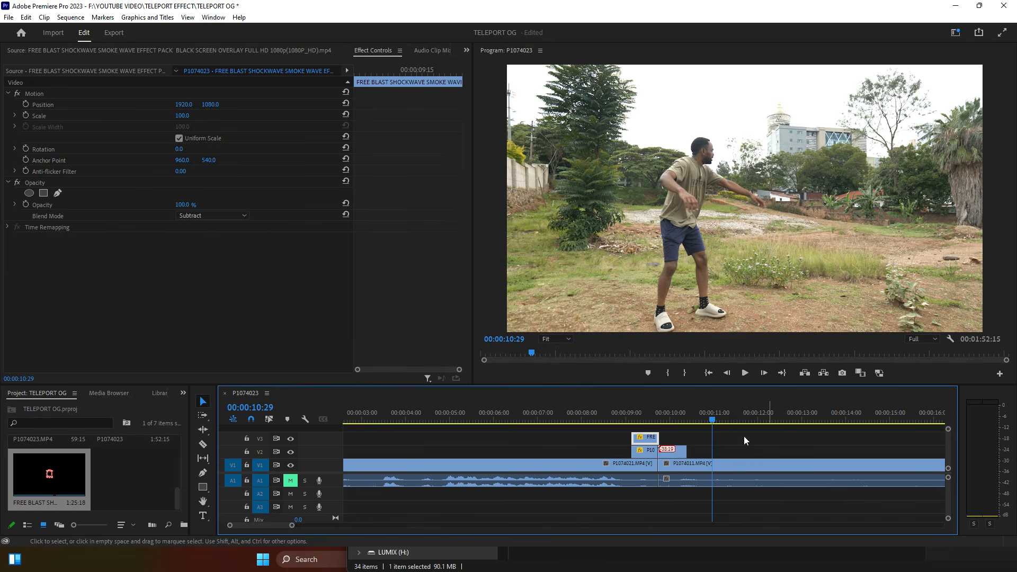
Step: Slide the shortened blast clip on V3 so it ends at the V1 cut
drag(653, 440, 651, 438)
click(624, 419)
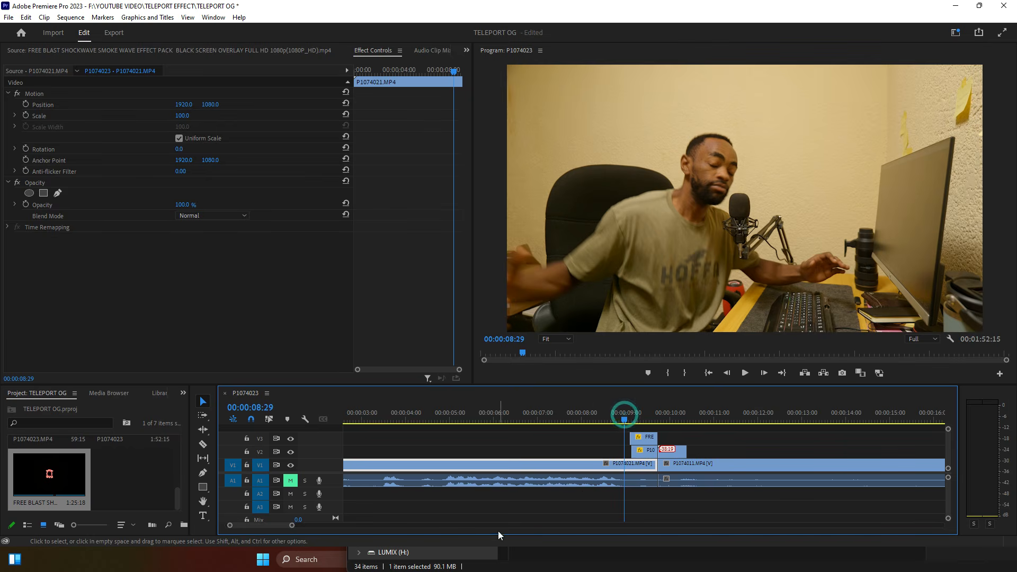
click(634, 414)
Step: Reposition the blast to 1210, 1355 so it bursts over the man at the desk
click(645, 437)
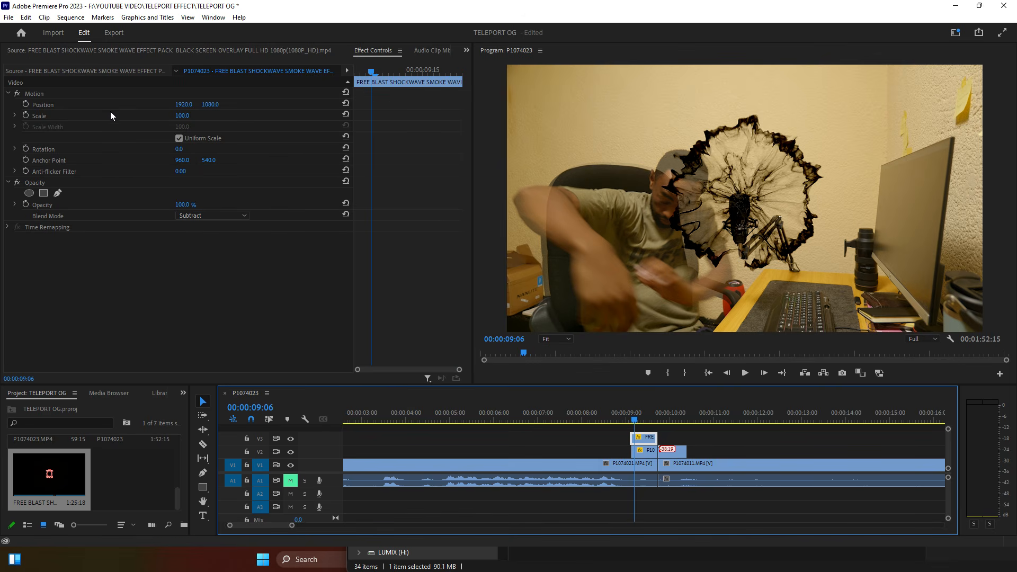
drag(180, 99, 59, 99)
drag(211, 104, 357, 105)
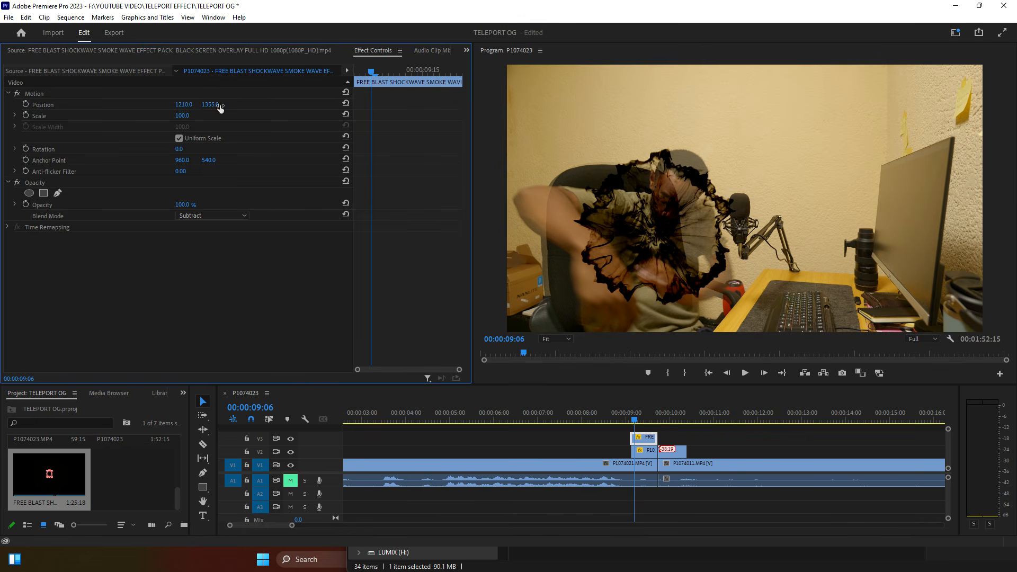
click(621, 419)
key(space)
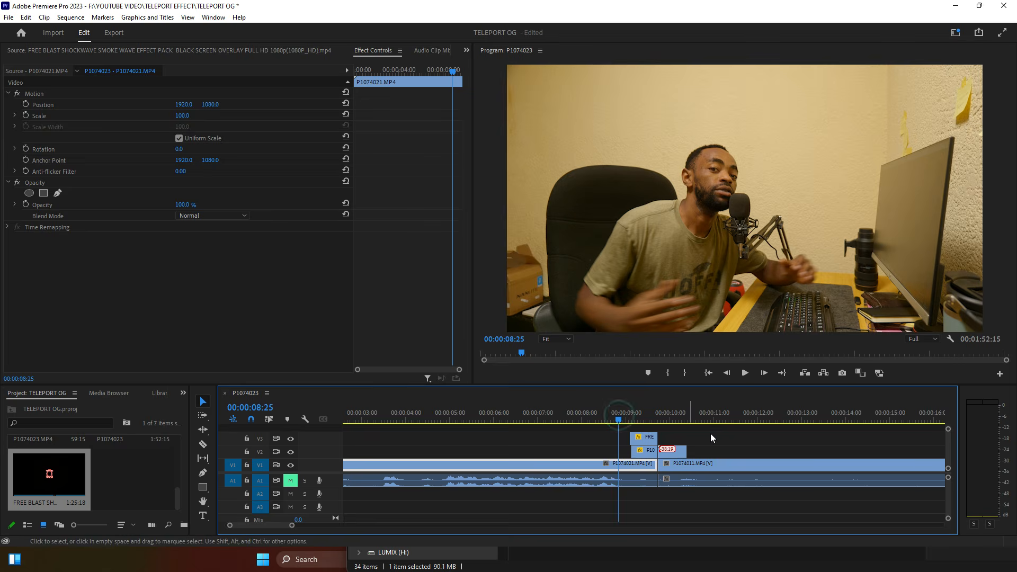
click(618, 419)
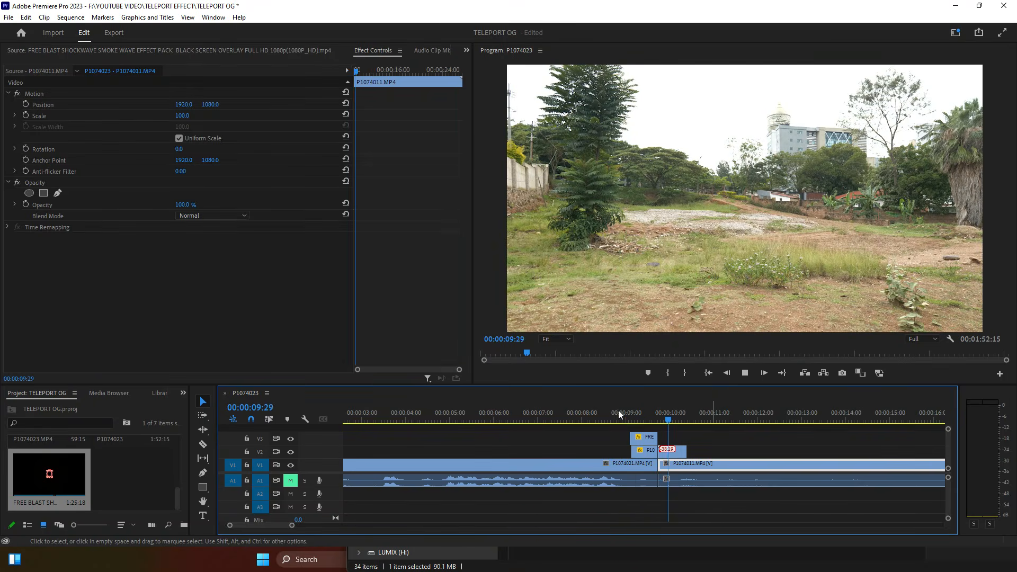
key(space)
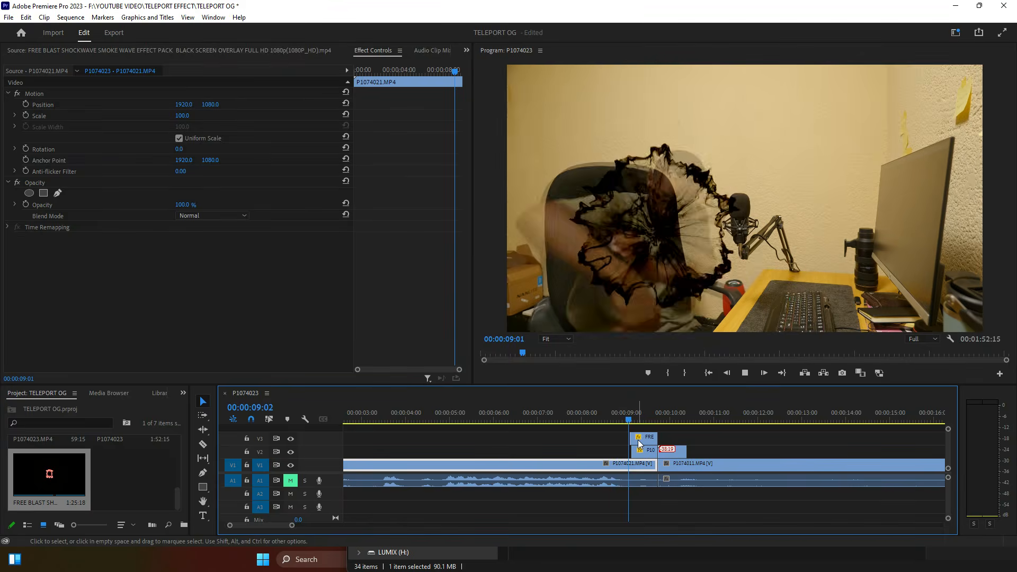
click(622, 421)
click(624, 420)
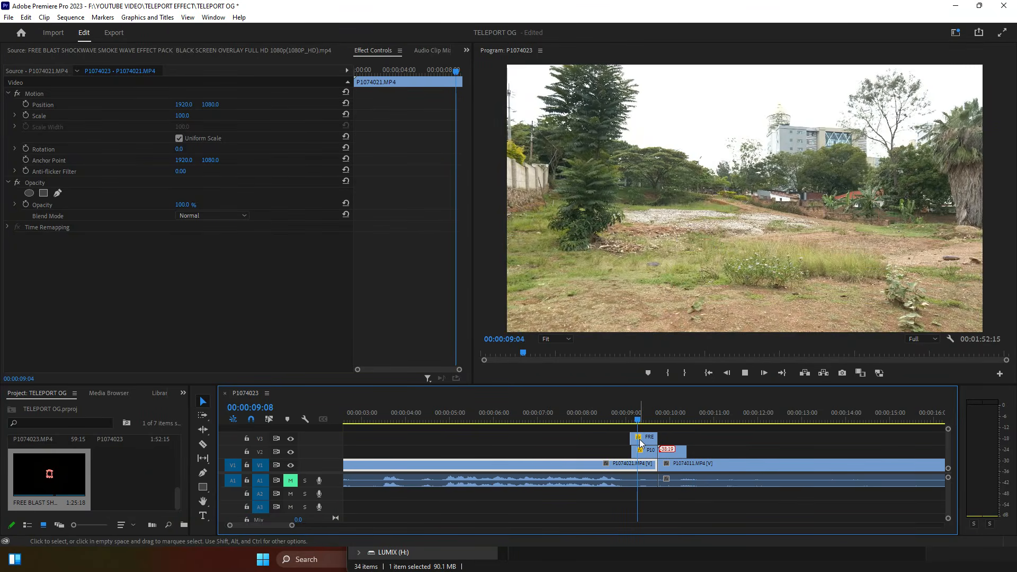
key(space)
click(669, 418)
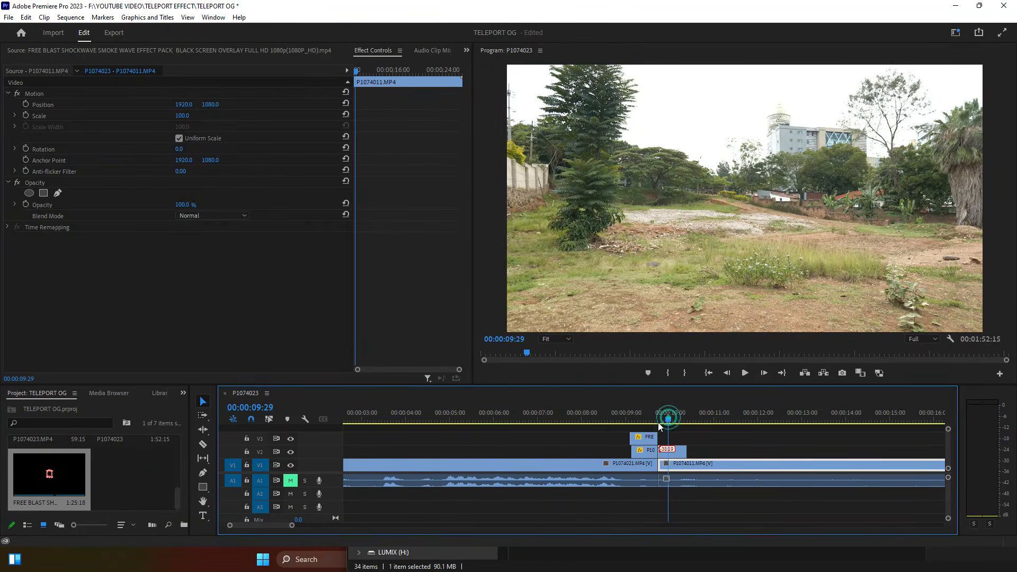
Step: Duplicate the blast clip to just after the cut and shift the copy's position further right
drag(647, 440, 674, 422)
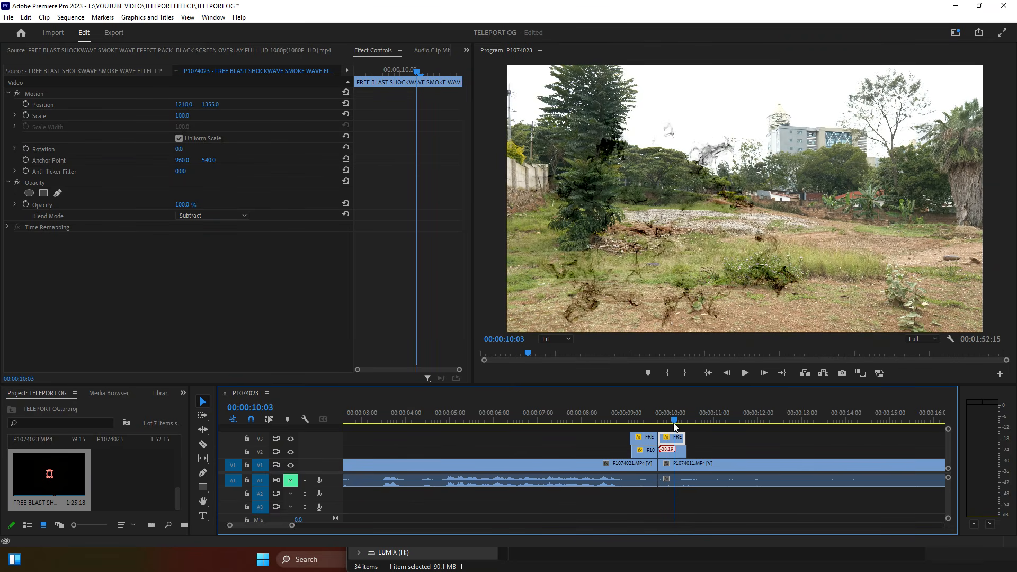
drag(184, 104, 154, 106)
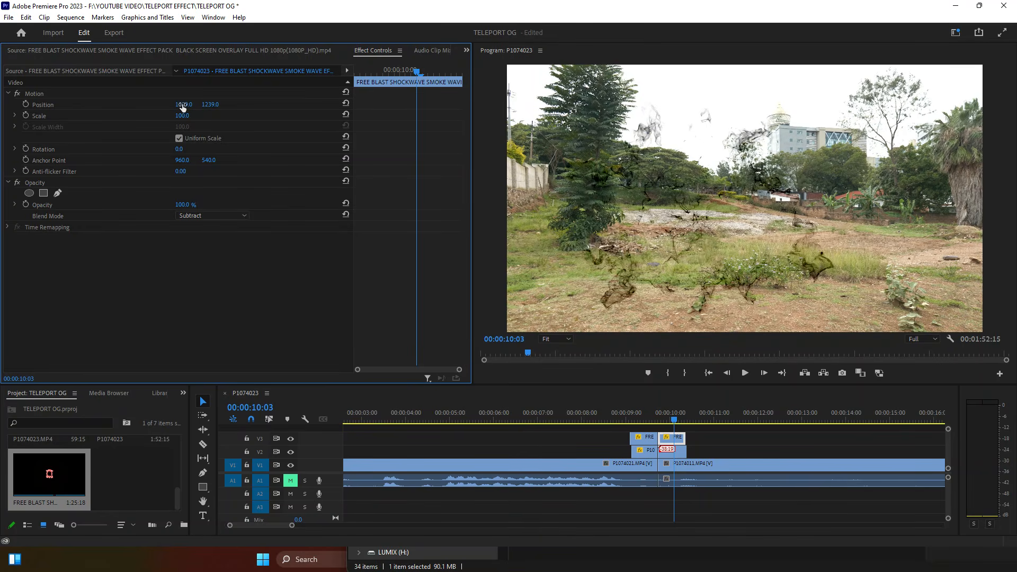
click(621, 414)
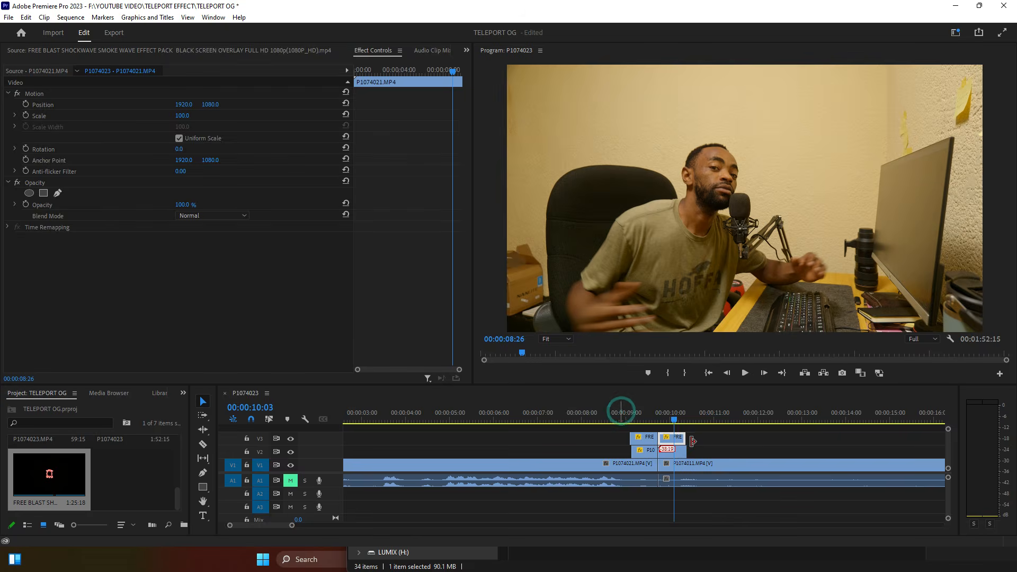
Step: Preview the teleport with both blasts, zooming in around the cut to where the man vanishes
key(space)
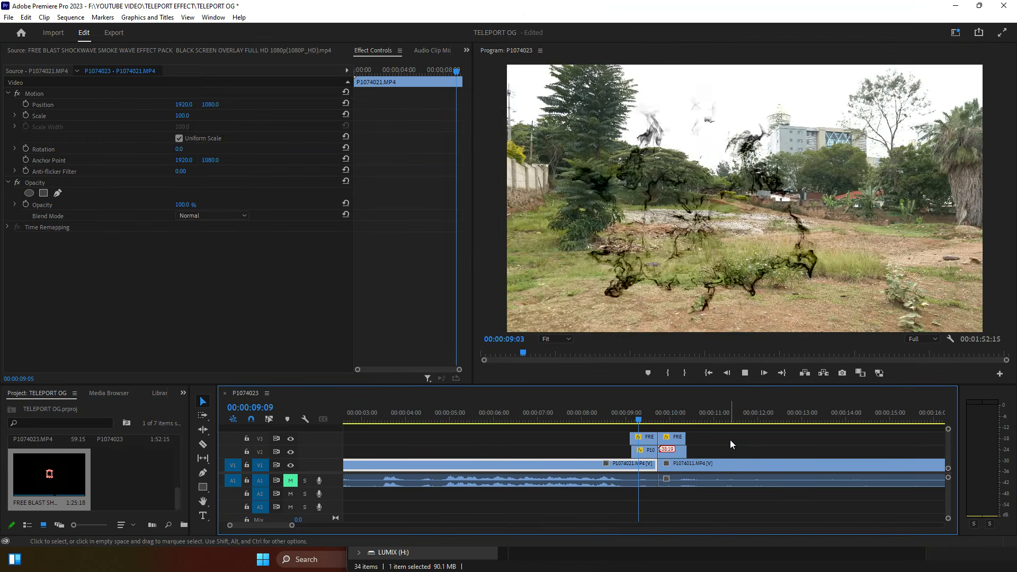
click(730, 464)
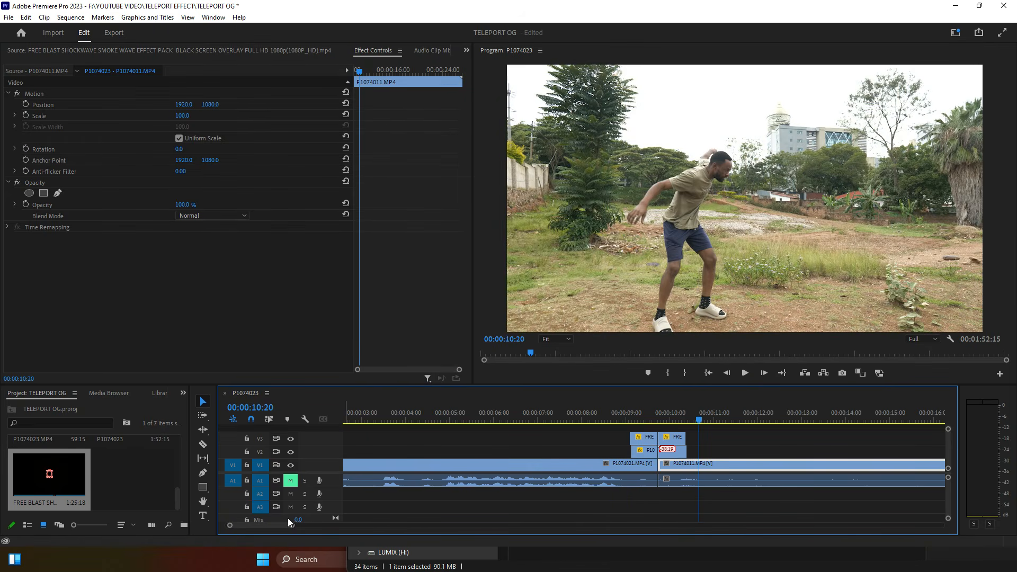
drag(295, 530, 273, 525)
click(575, 414)
drag(577, 415, 620, 442)
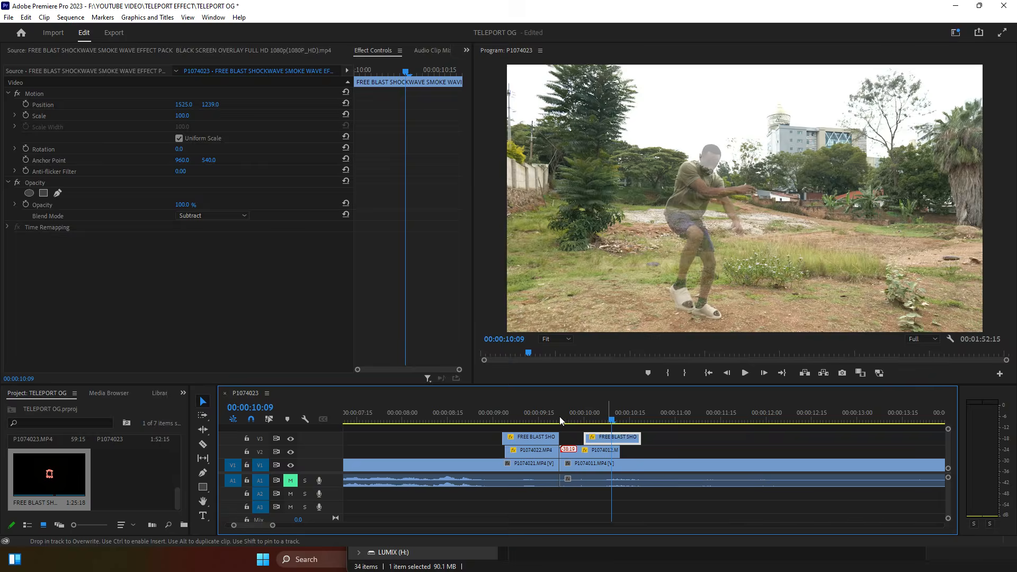
click(433, 418)
key(space)
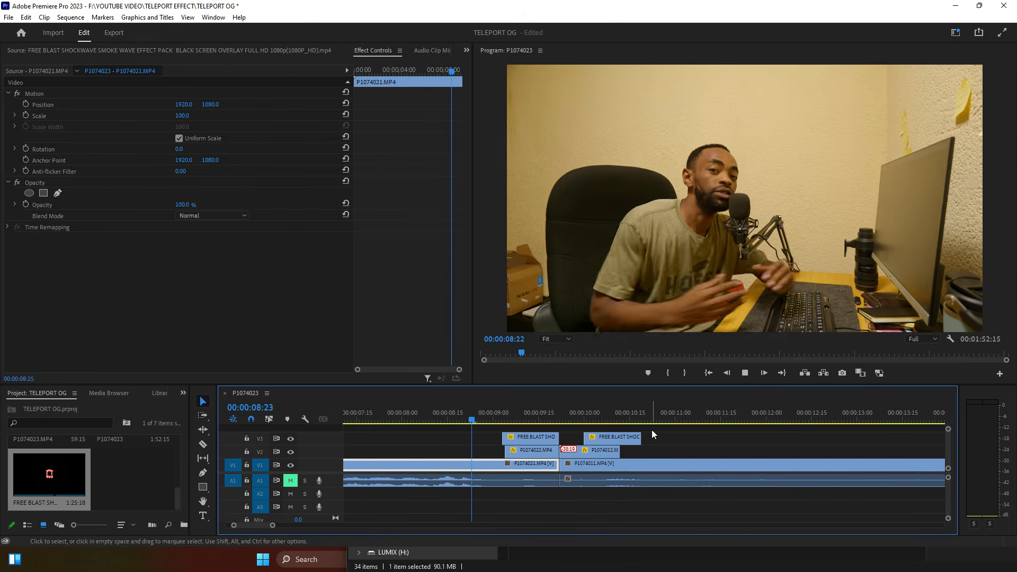
key(space)
Step: Inspect the new blast's smoke near 00:00:10:03 and replay the vanishing moment from 00:00:09:00
click(602, 421)
drag(601, 425, 628, 439)
key(space)
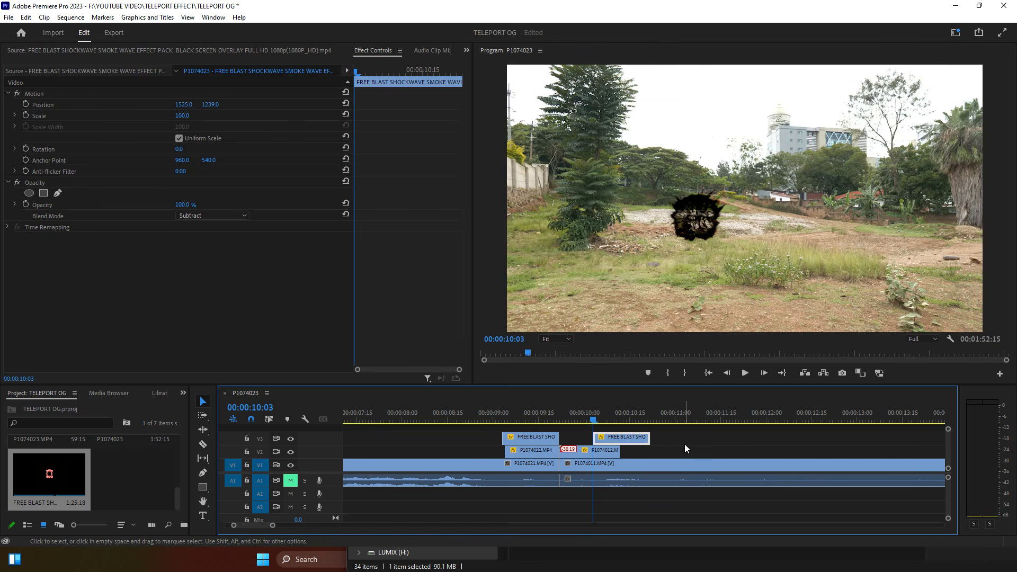
key(space)
click(589, 415)
key(space)
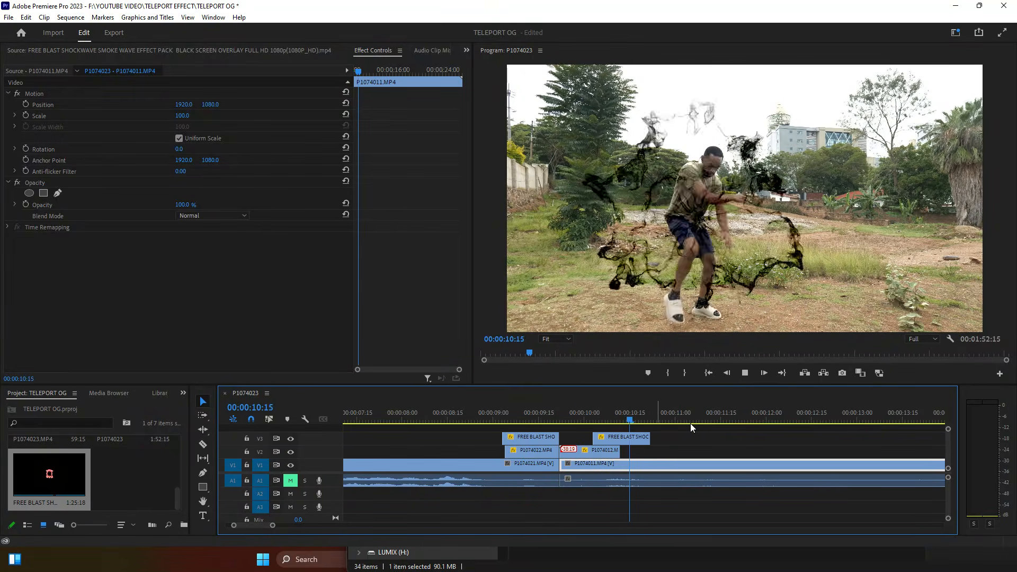
click(494, 414)
mouse_move(494, 413)
mouse_down()
mouse_move(526, 418)
mouse_move(482, 418)
mouse_up()
key(space)
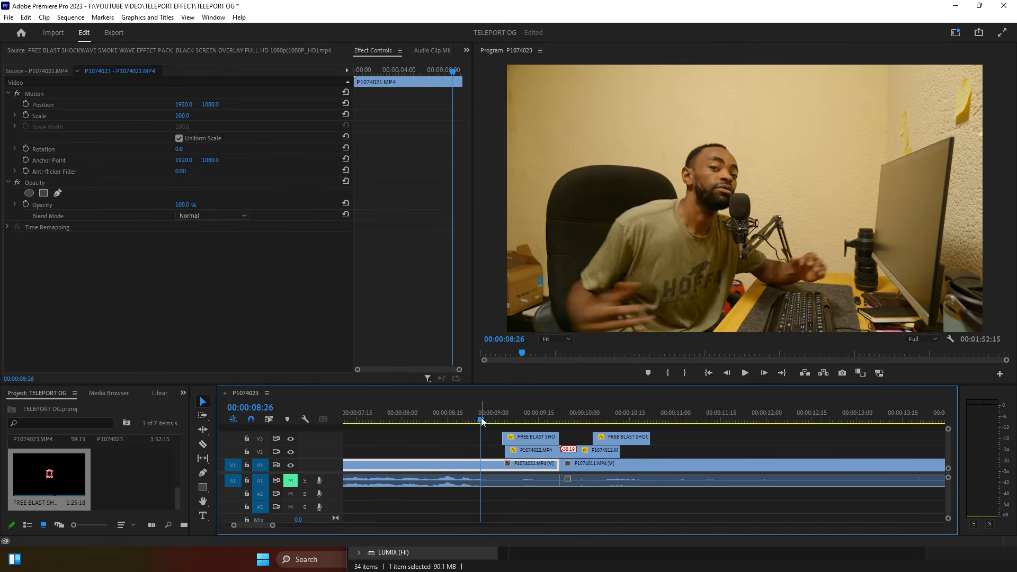
Step: Move desk clip P1074022's Opacity keyframe earlier to 00:00:09:08
click(527, 447)
click(524, 415)
drag(390, 204, 377, 204)
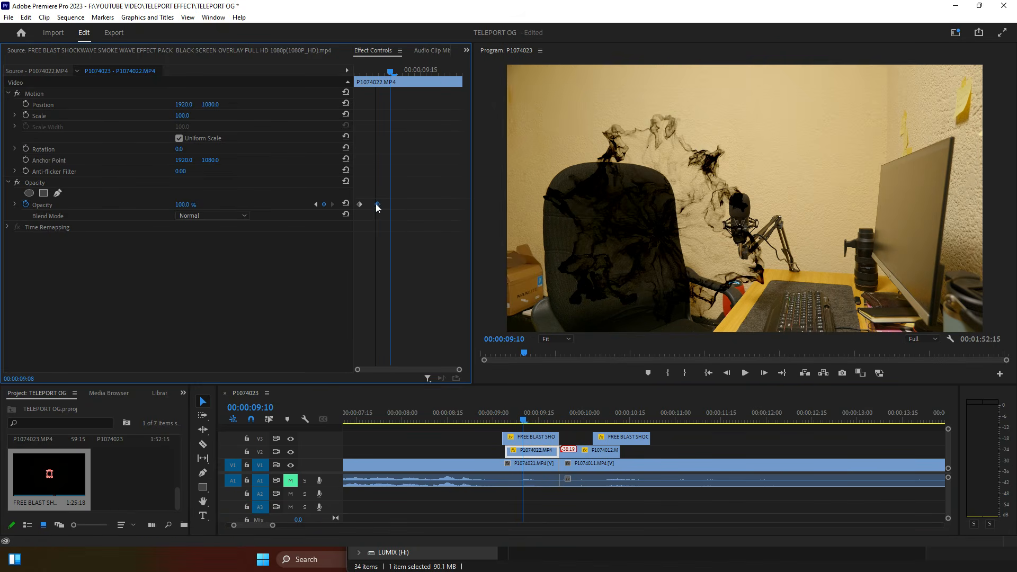
Step: Replay the transition from about 00:00:08:18 and again from 00:00:08:29
drag(508, 418, 456, 418)
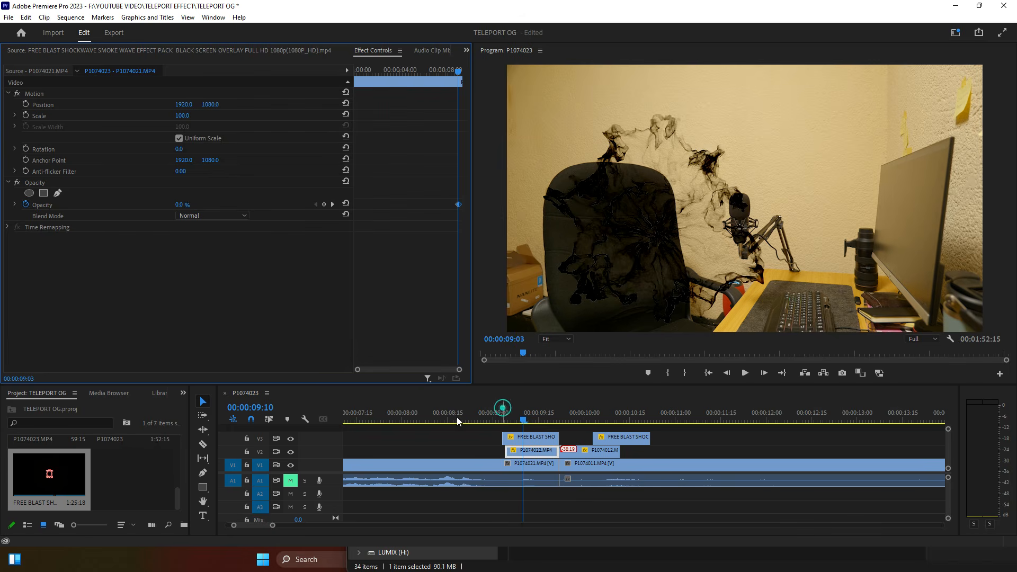
key(space)
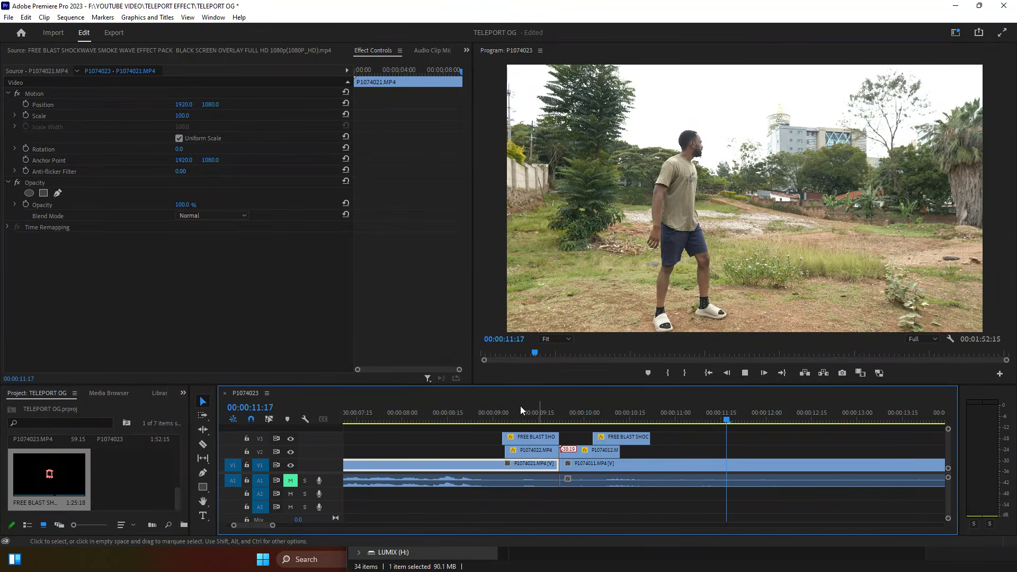
click(491, 415)
drag(273, 528, 312, 528)
key(space)
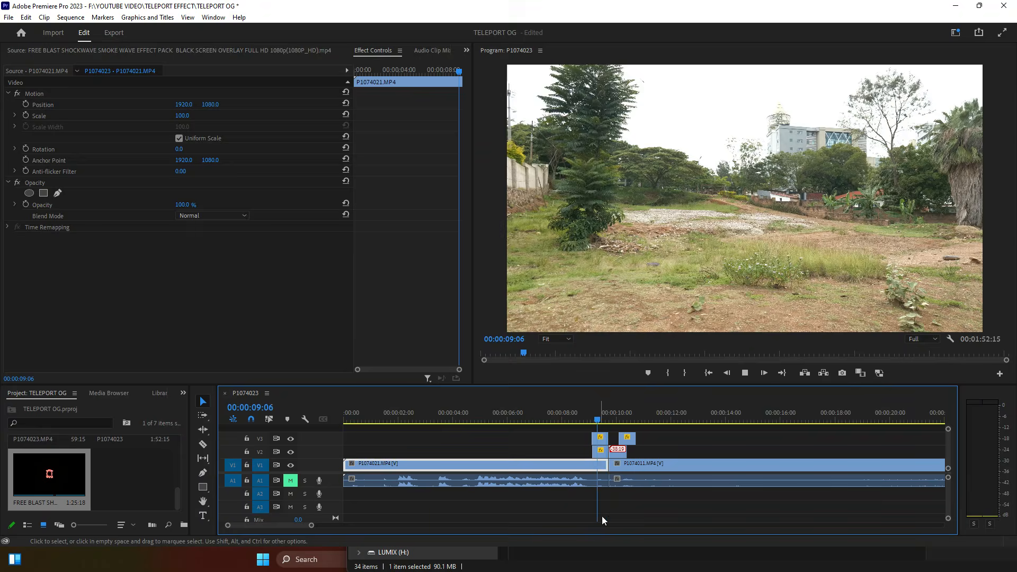
Step: Adjust the out edges of P1074011 and its audio, zooming out over the sequence
key(space)
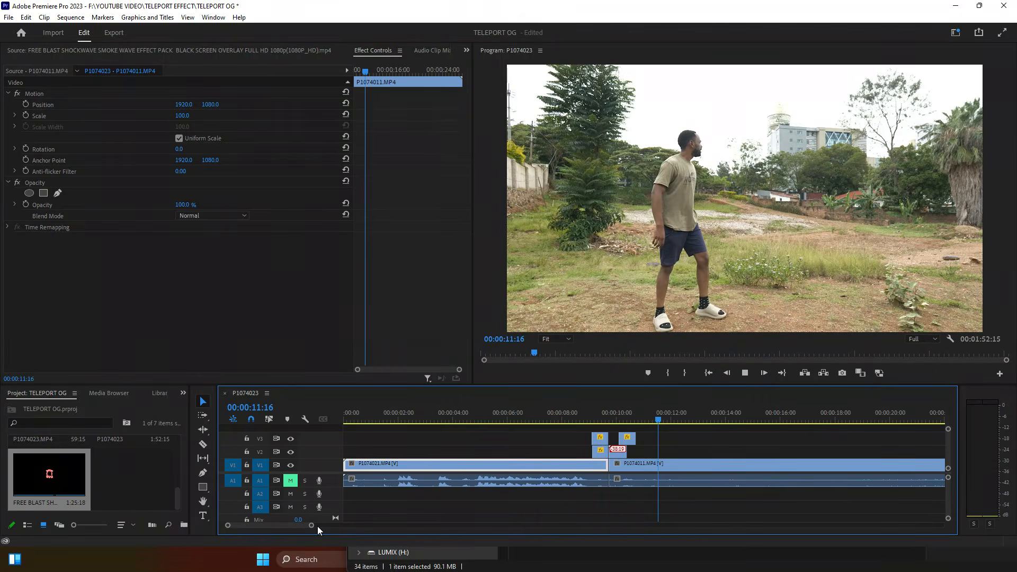
drag(312, 525, 373, 526)
drag(482, 416, 587, 420)
drag(655, 452, 620, 495)
drag(639, 464, 585, 463)
click(704, 417)
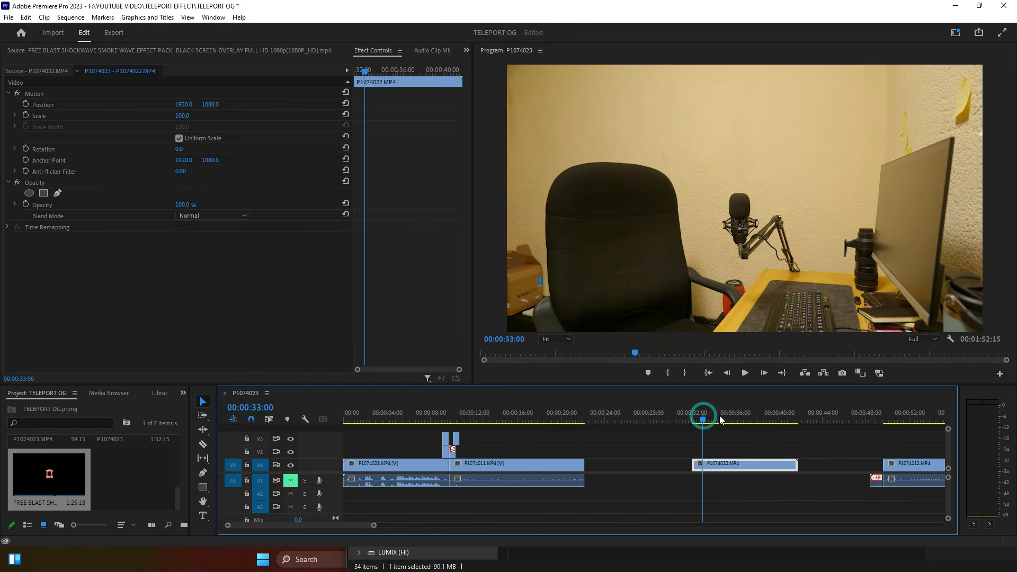
drag(374, 526, 422, 527)
Step: Split P1074012 at 00:00:50:18 and move the short front piece right after P1074011
click(685, 419)
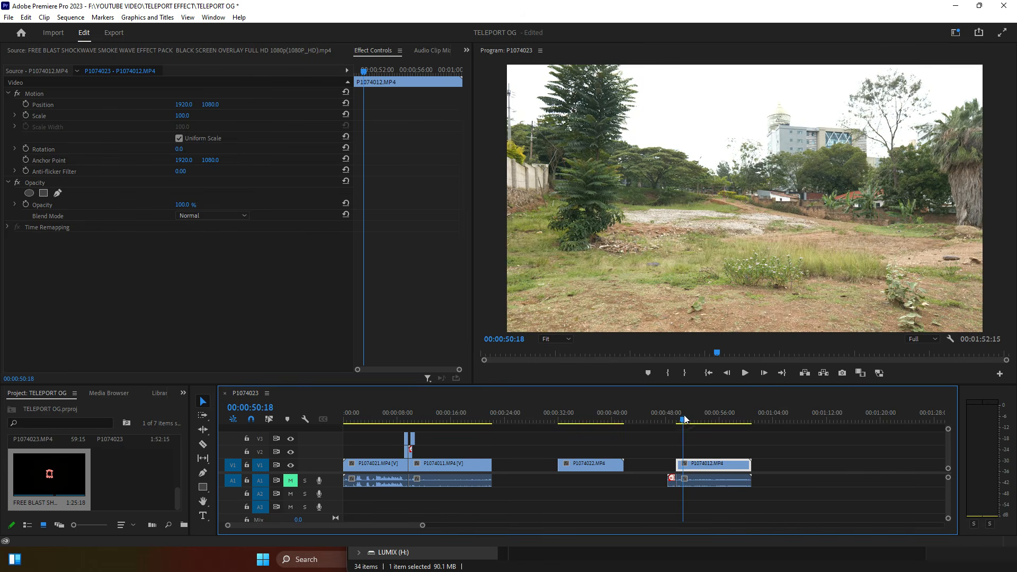
click(688, 469)
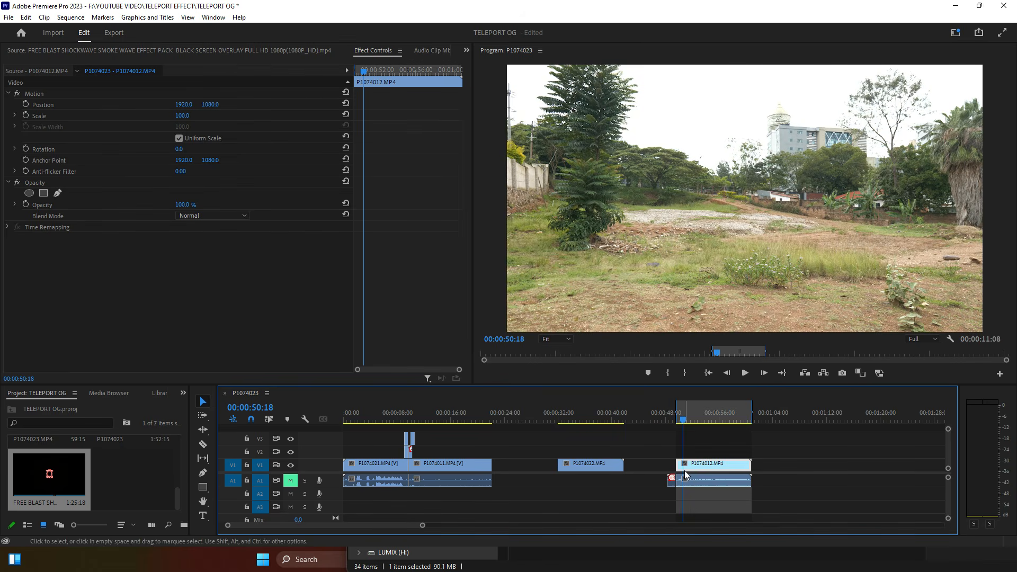
key(ctrl+shift+x)
click(688, 469)
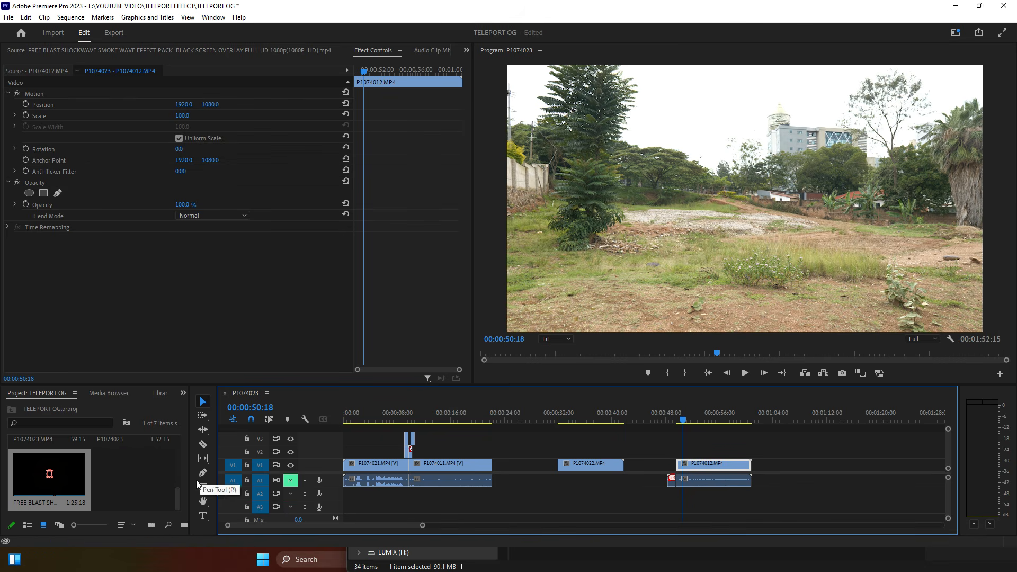
key(t)
key(c)
click(685, 469)
key(v)
drag(681, 469, 491, 409)
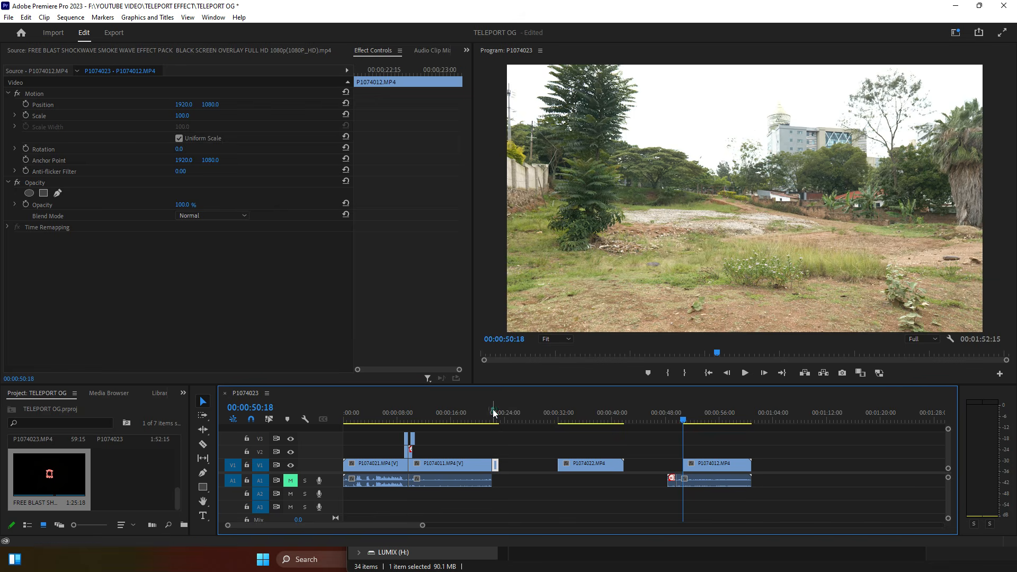
Step: Put the short P1074012 piece on V2, nudged seven frames earlier to 00:00:22:00, and preview it
click(492, 412)
drag(423, 525, 300, 526)
drag(671, 464, 640, 422)
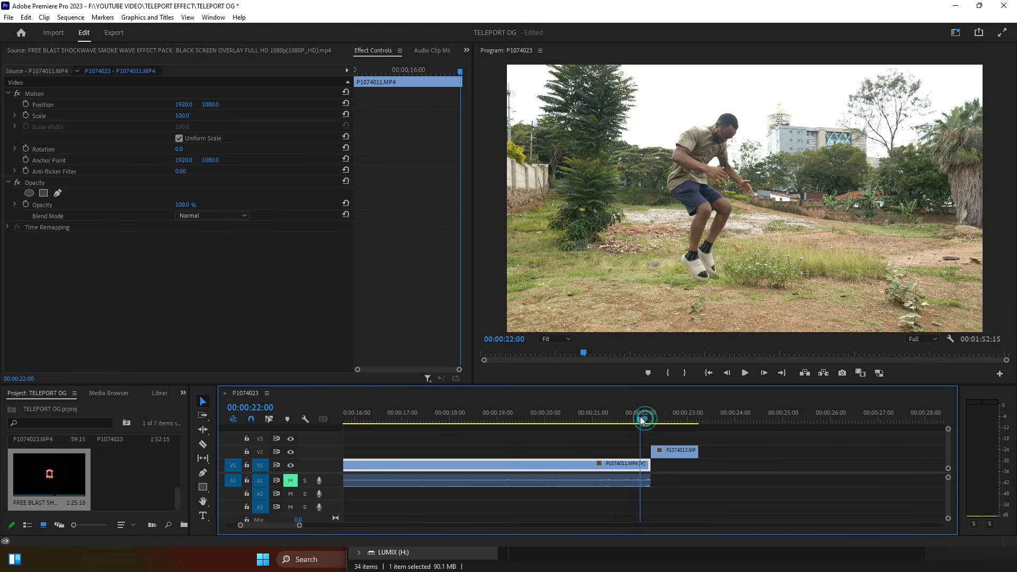
drag(666, 454, 655, 452)
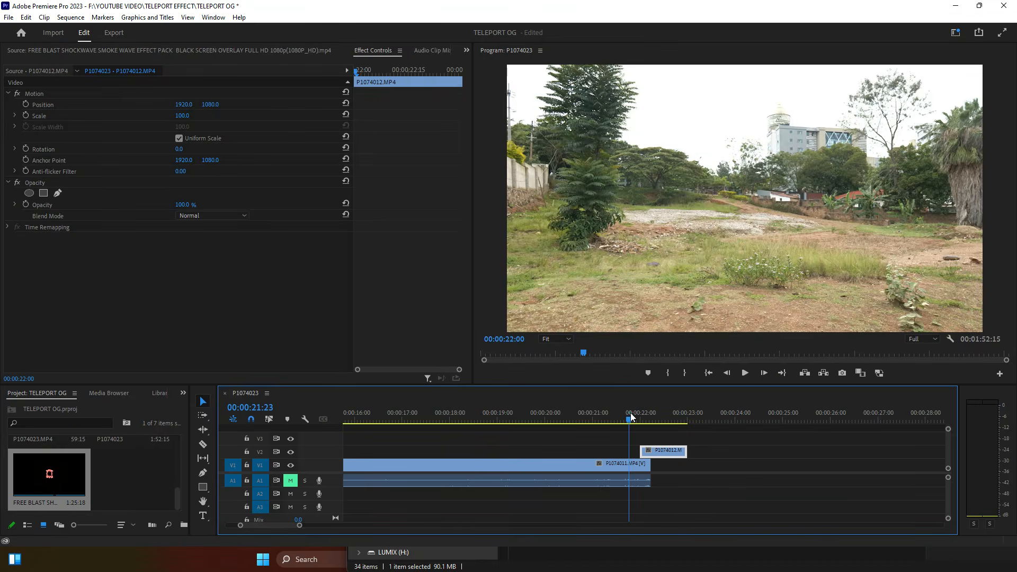
click(626, 414)
key(space)
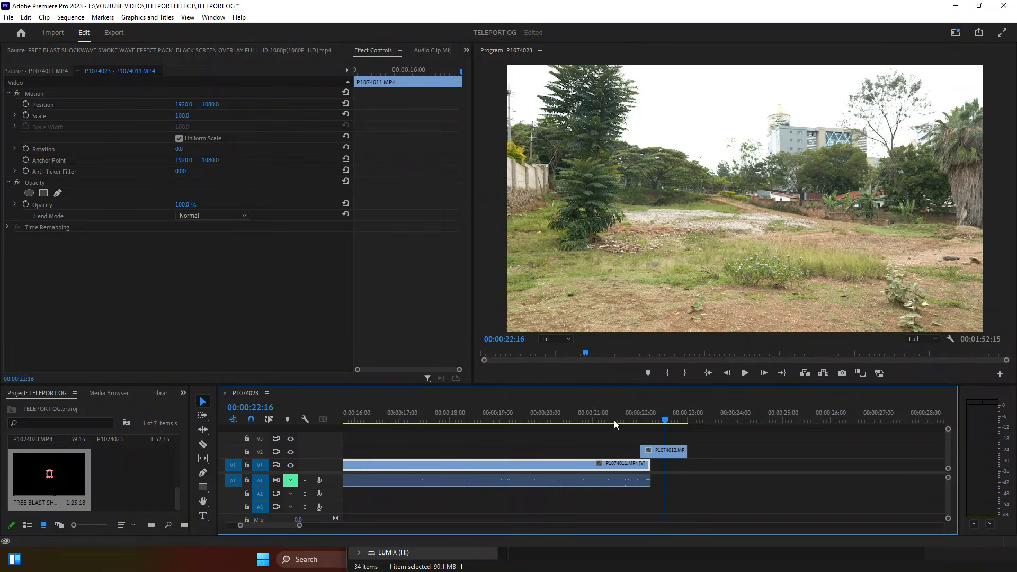
click(631, 414)
Step: Extend P1074022's start earlier near 00:00:32:12 and play the transition from 00:00:22:07
drag(299, 527, 347, 527)
drag(658, 453, 651, 454)
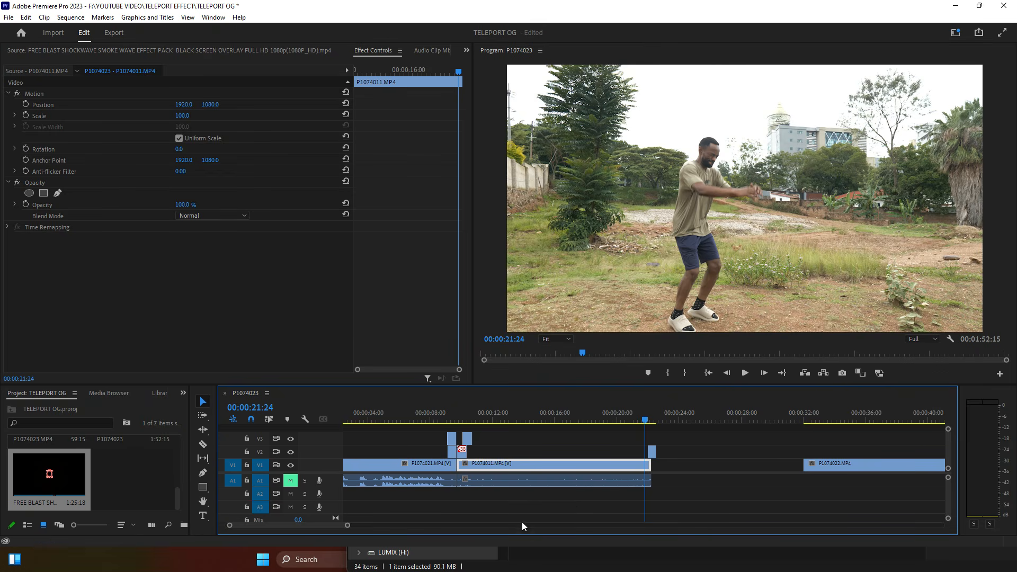
drag(810, 422, 814, 422)
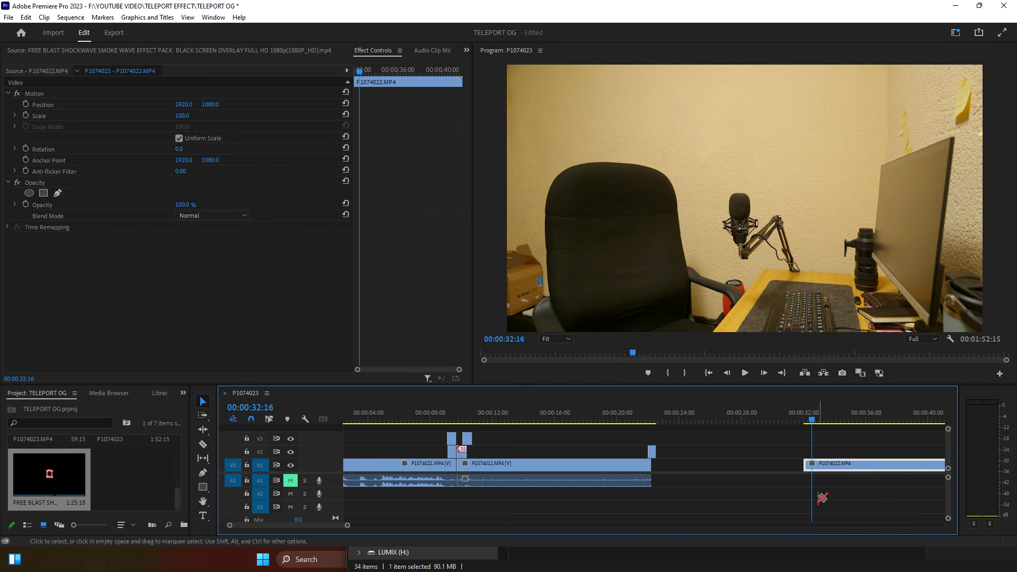
mouse_move(805, 464)
mouse_down()
mouse_move(749, 457)
mouse_move(811, 465)
mouse_up()
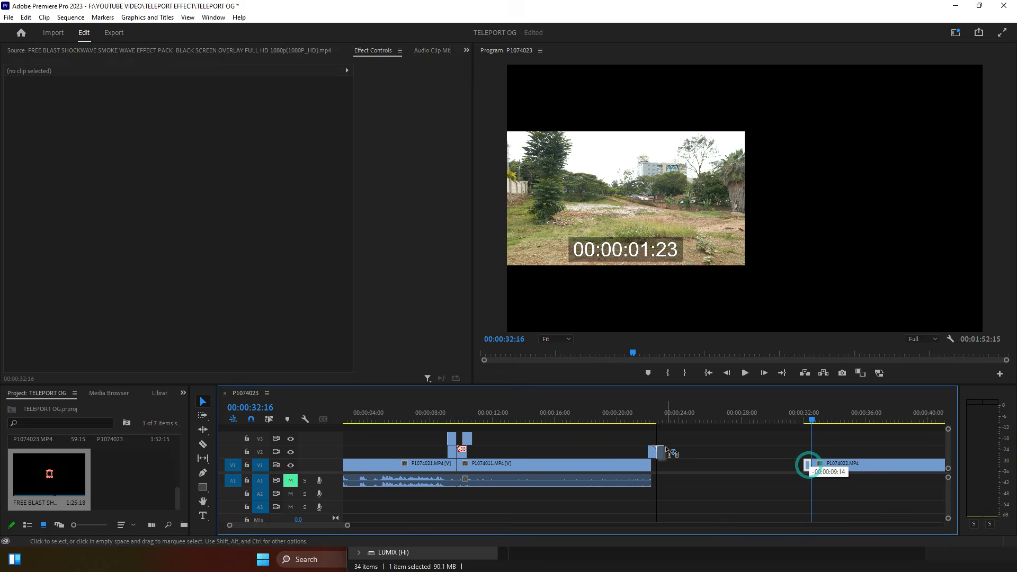
click(651, 411)
drag(348, 525, 311, 526)
key(space)
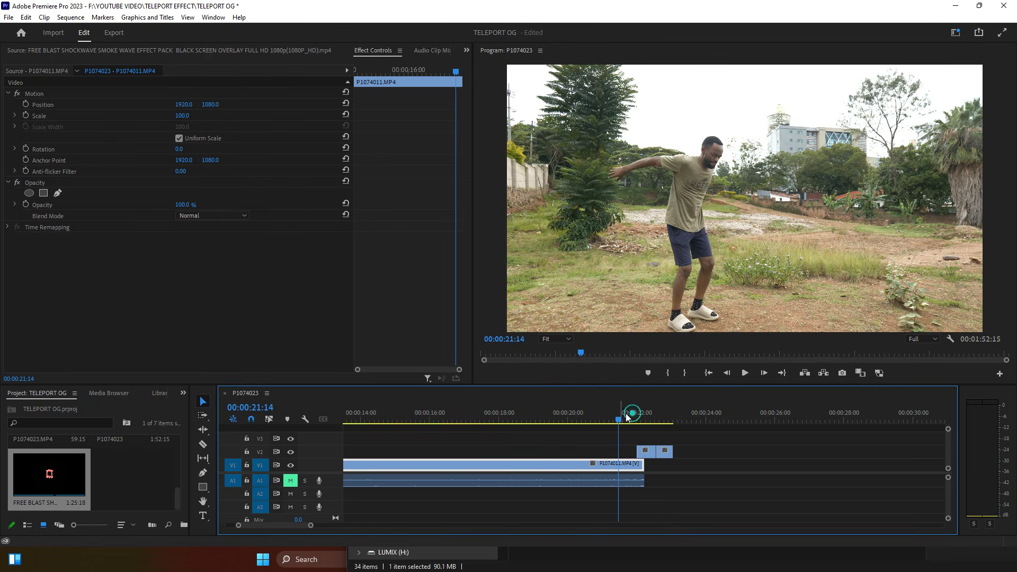
key(space)
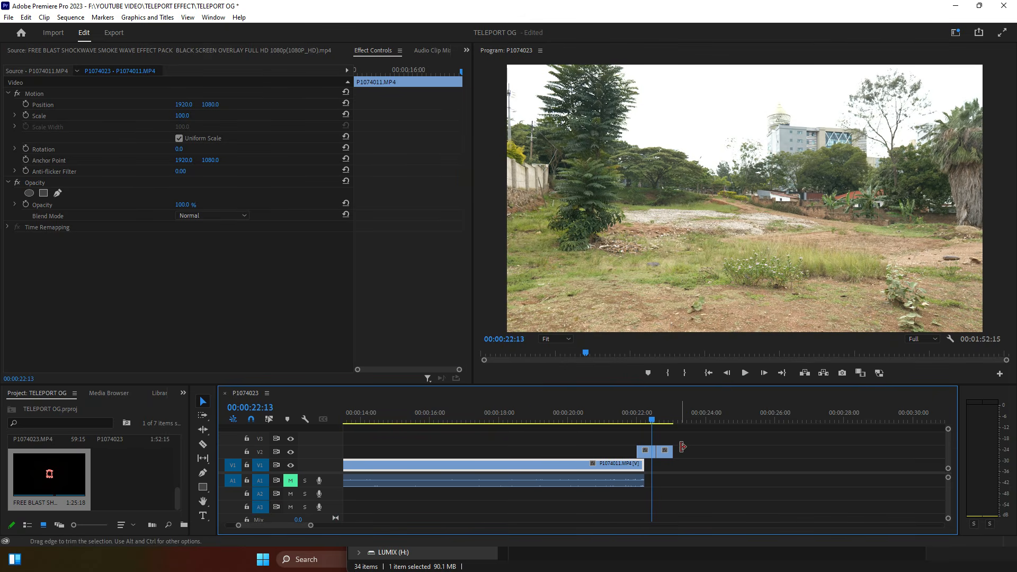
Step: Save the project, replay the cut to the desk shot, and bring up the Import dialog
key(ctrl+s)
key(space)
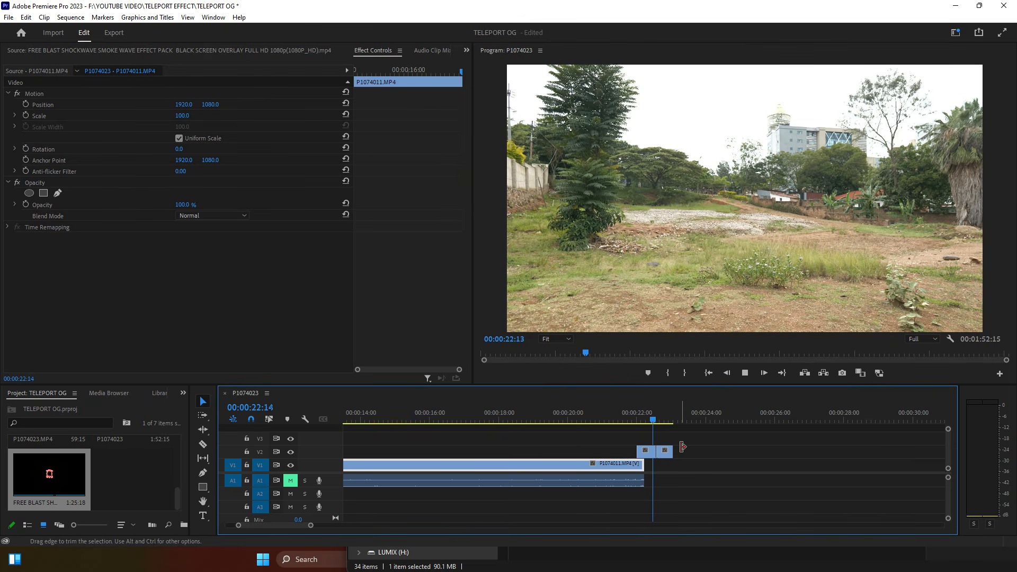
key(space)
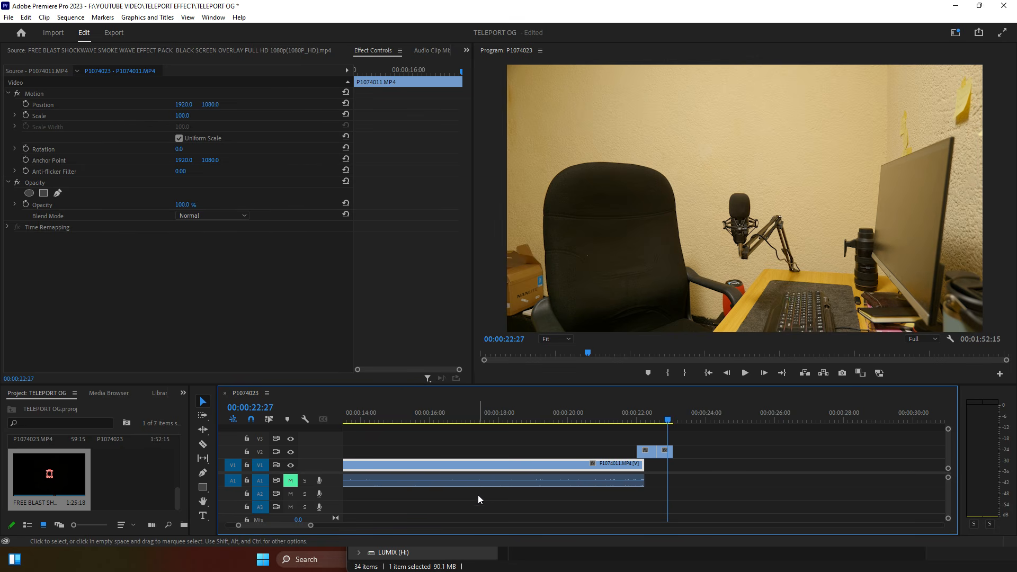
drag(311, 526, 421, 536)
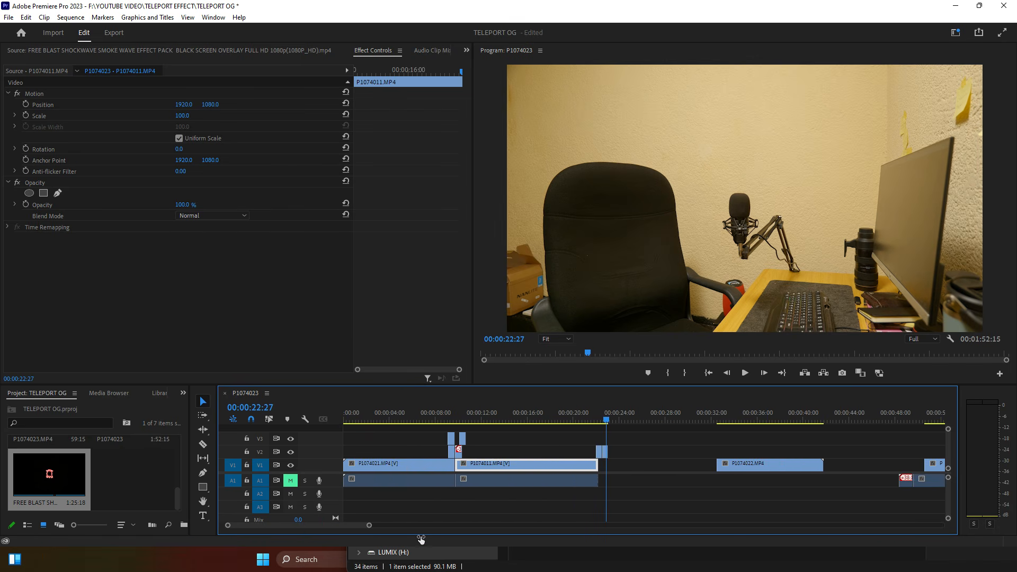
double_click(137, 486)
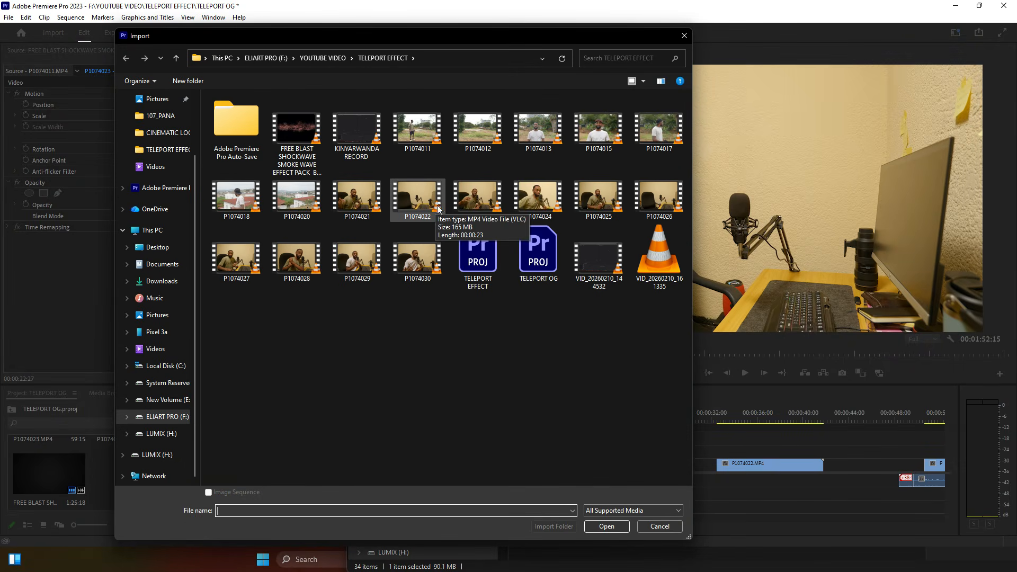
Step: Import P1074023, place it on V2 around 00:00:31 with the second audio track muted, and play it
double_click(480, 191)
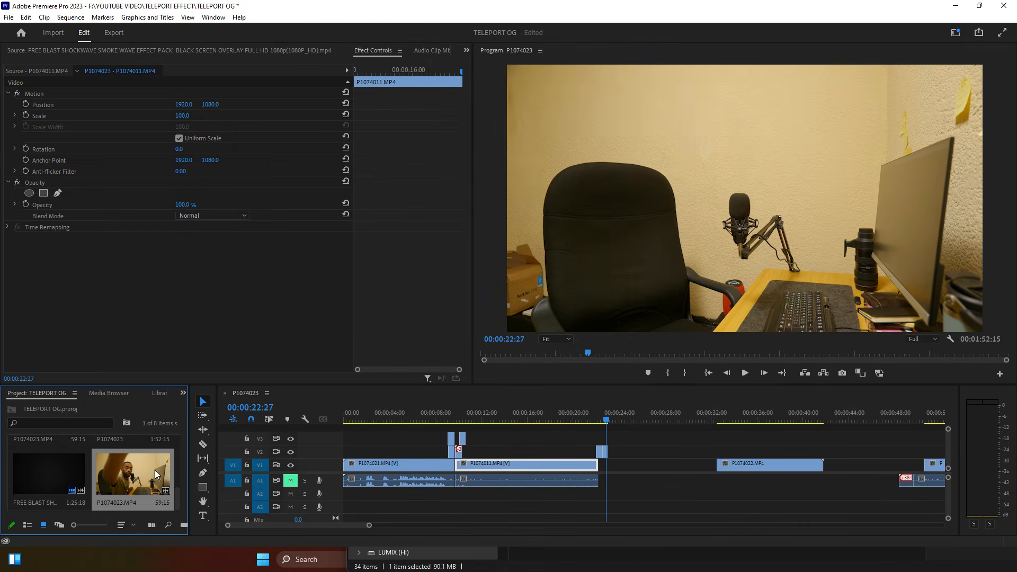
drag(131, 478, 680, 417)
click(291, 494)
mouse_move(682, 415)
mouse_down()
mouse_move(692, 426)
mouse_move(683, 427)
mouse_up()
key(space)
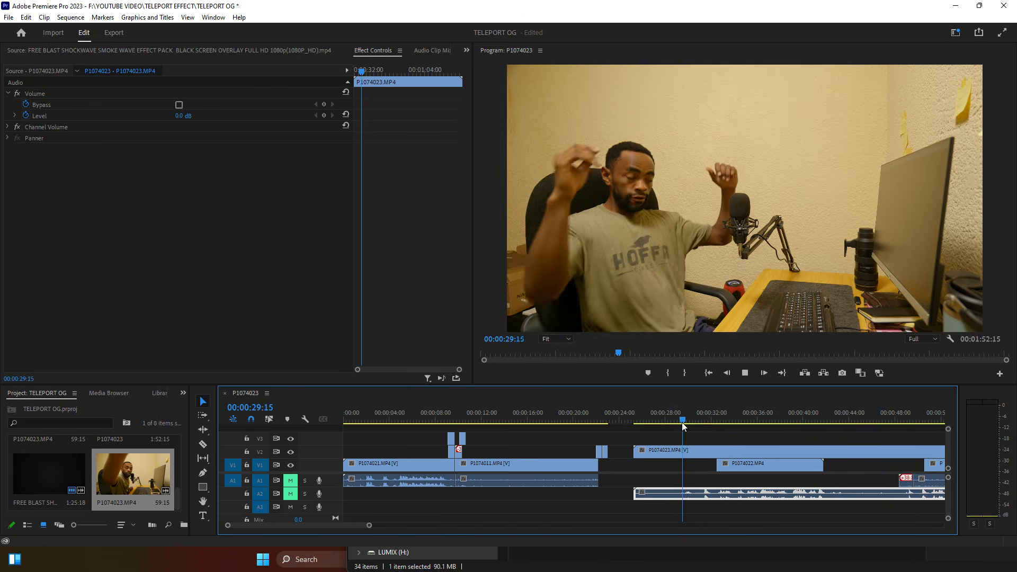
key(space)
Step: Trim P1074023's start to 00:00:29:20, split it, and move the first part earlier onto the main track
click(684, 420)
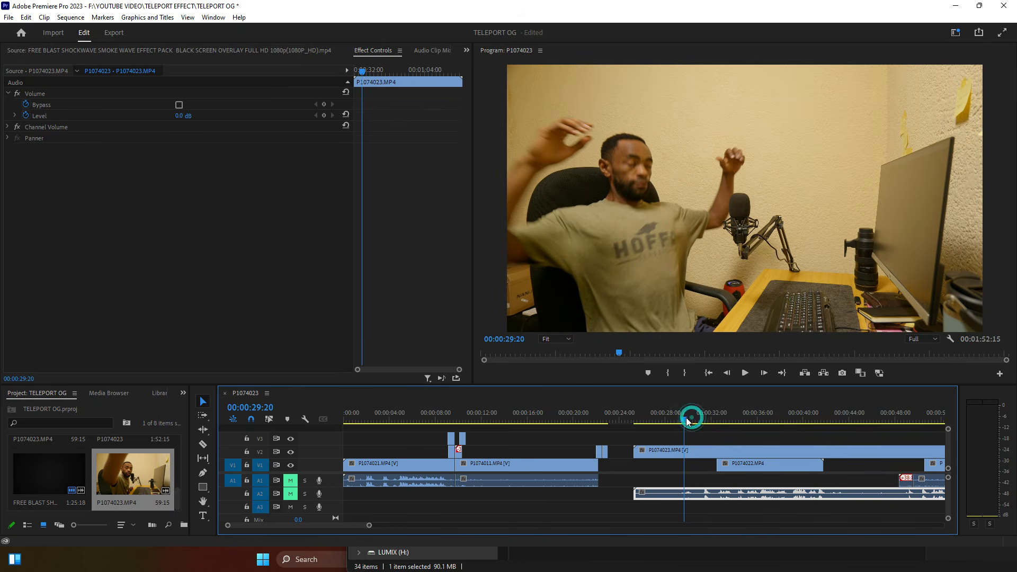
click(649, 450)
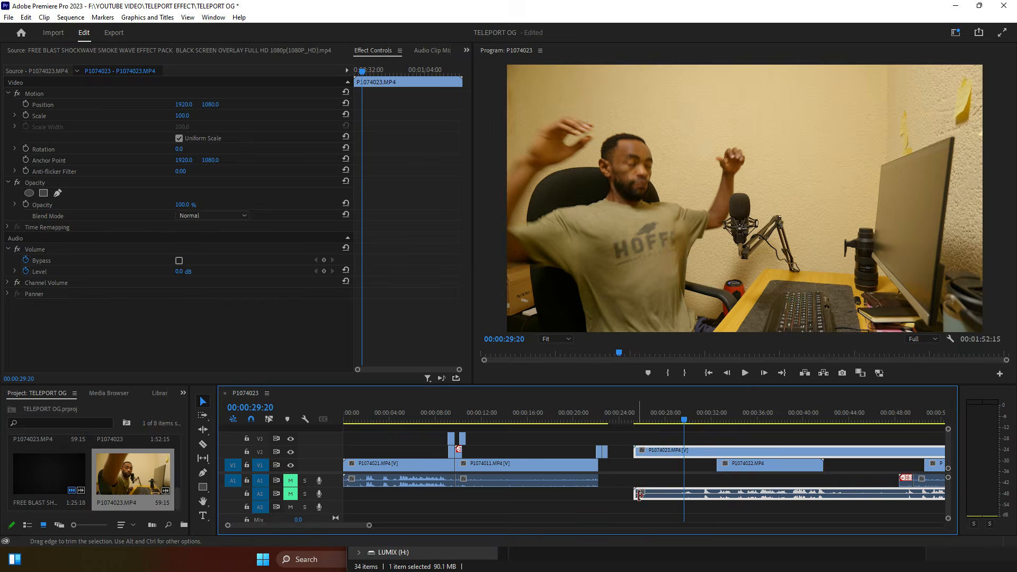
drag(636, 494, 684, 493)
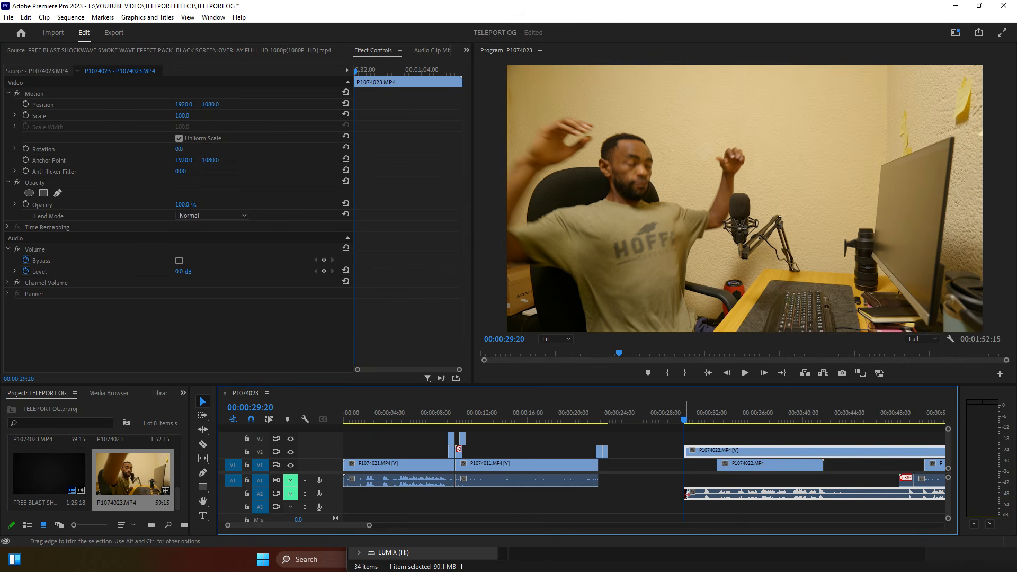
key(c)
click(756, 451)
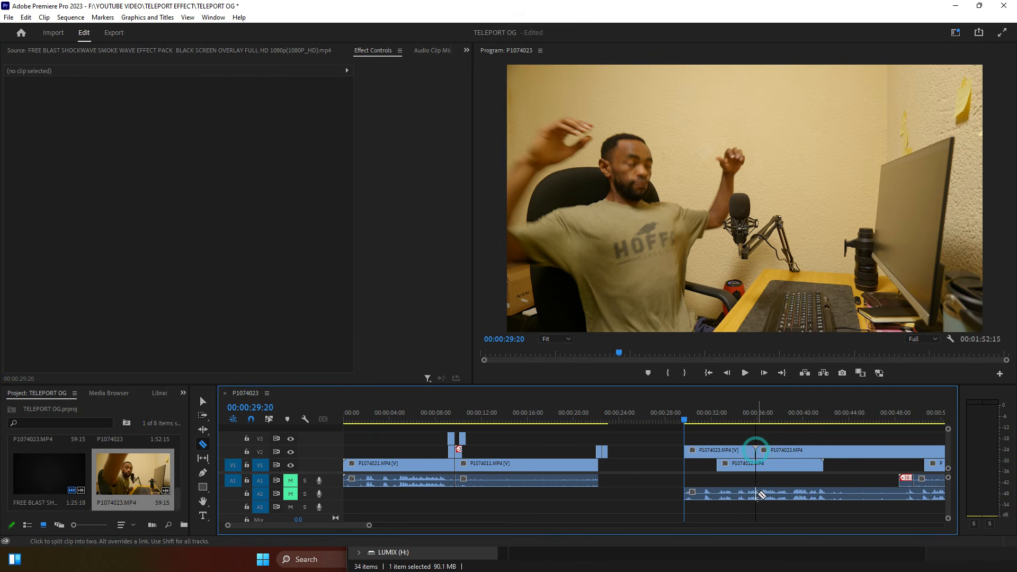
key(v)
drag(713, 450, 644, 475)
click(609, 412)
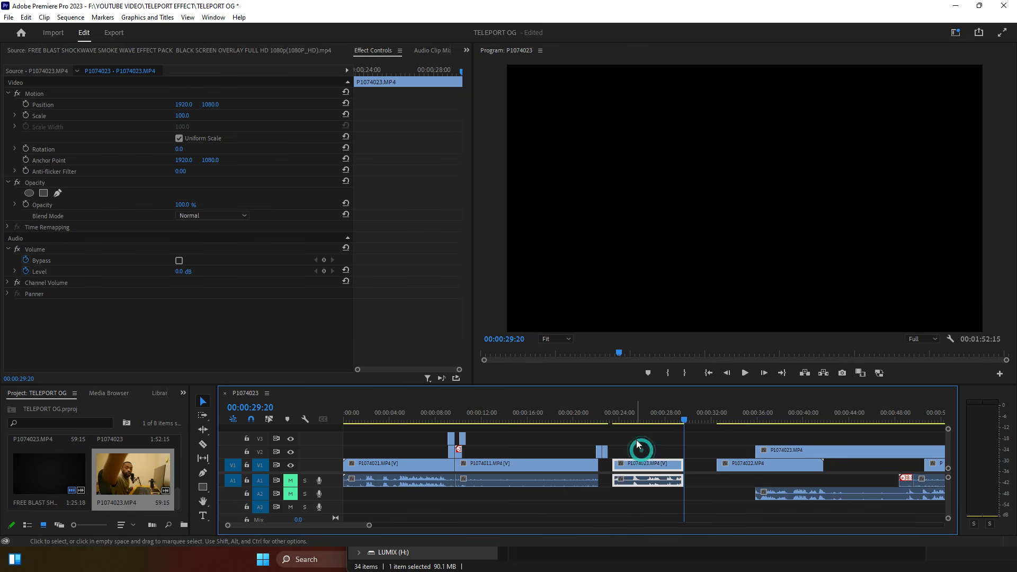
Step: Shift desk clip P1074023 slightly later on V1, leaving a short gap after P1074011
drag(368, 527, 338, 530)
drag(733, 465, 699, 464)
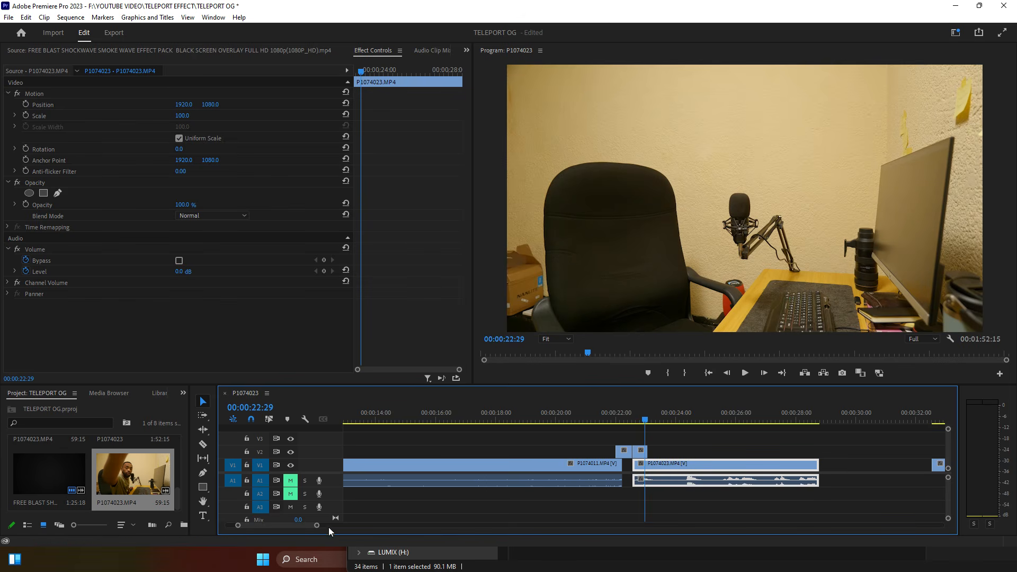
drag(320, 529, 273, 526)
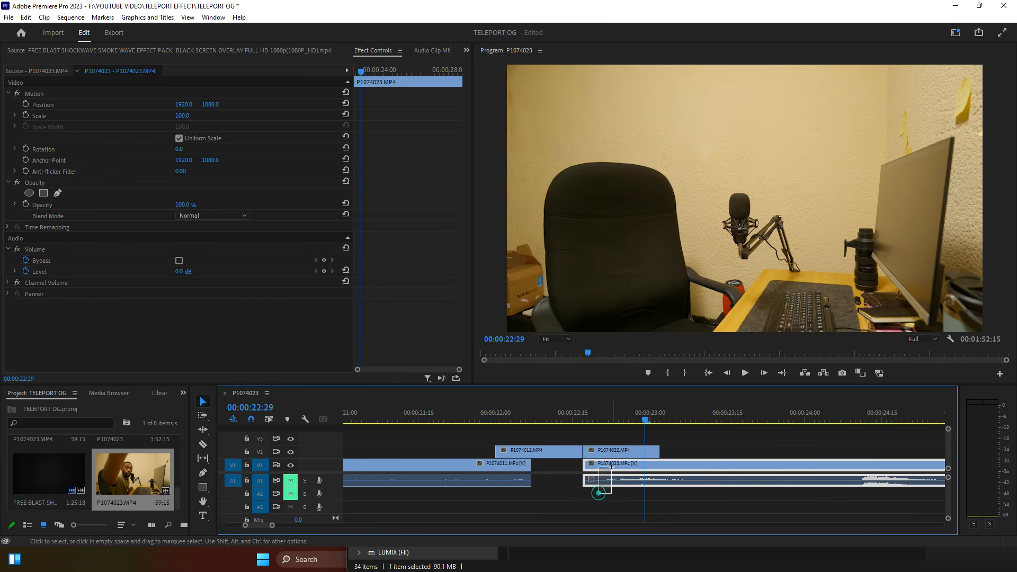
drag(619, 475, 650, 475)
Step: Preview the outdoor-to-desk jump twice from around 00:00:21:21, then park at 22:04
click(438, 412)
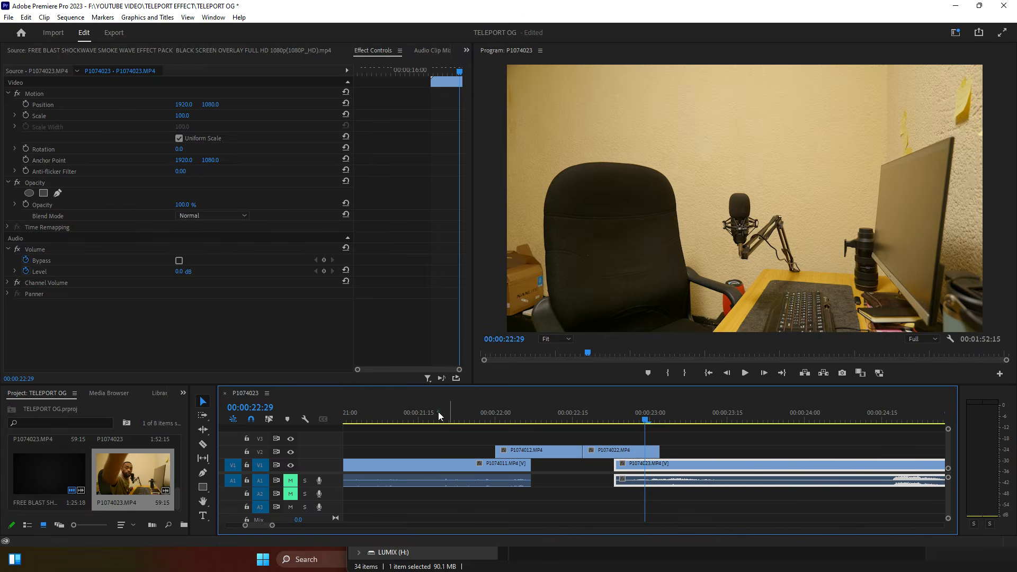
key(space)
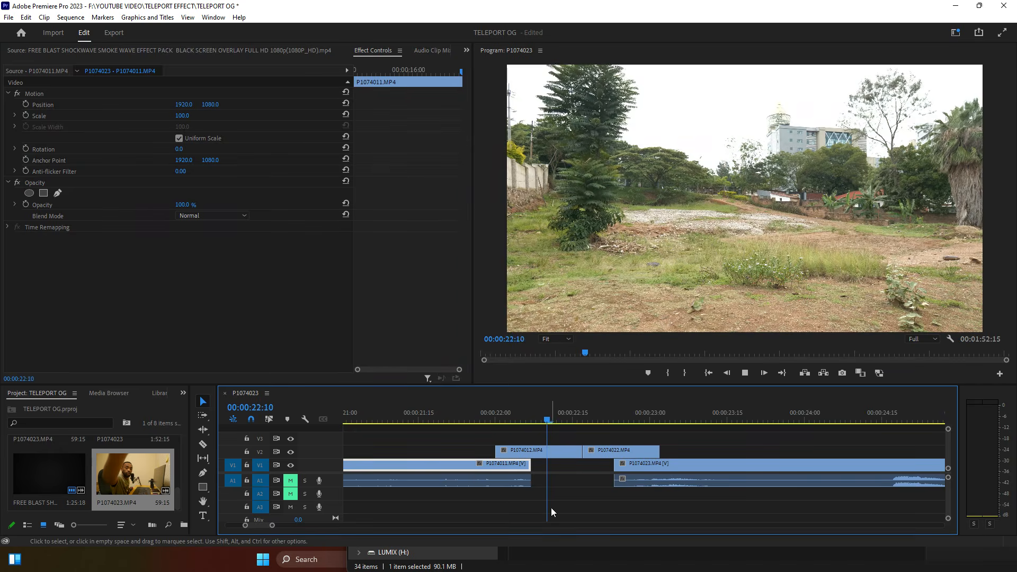
key(space)
click(449, 411)
key(space)
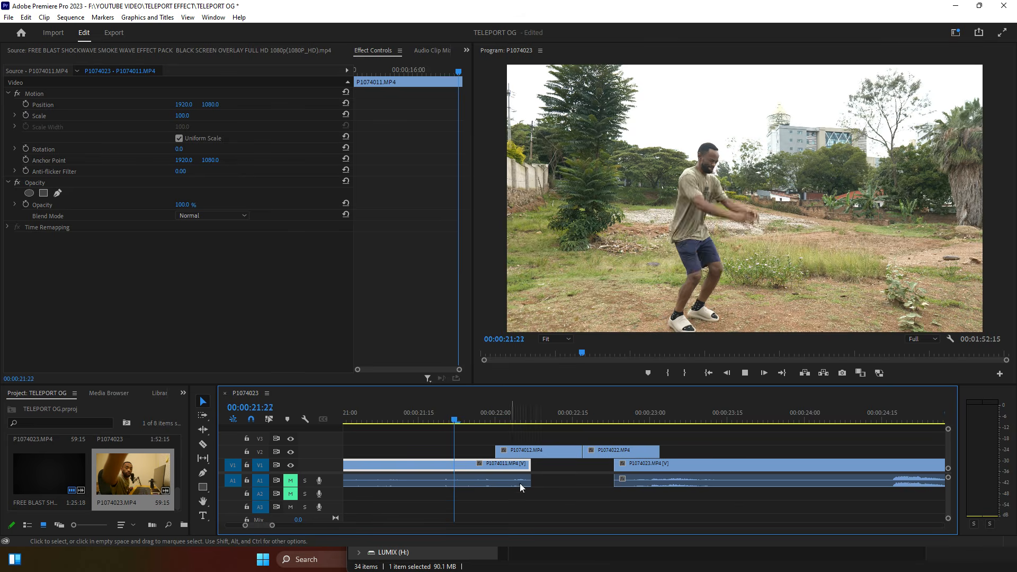
key(space)
mouse_move(485, 404)
mouse_down()
mouse_move(516, 422)
mouse_move(489, 425)
mouse_move(510, 429)
mouse_move(497, 418)
mouse_up()
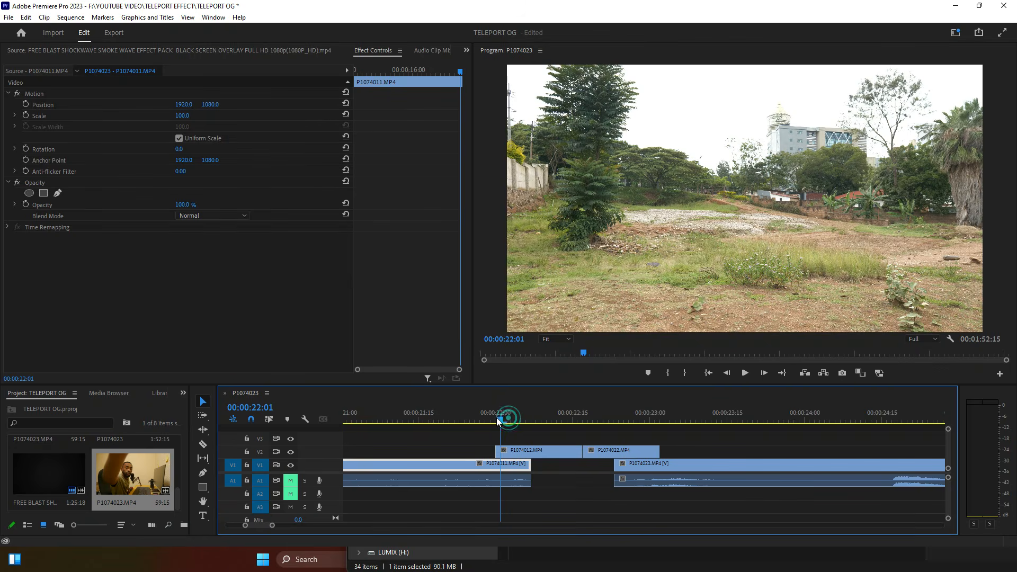
Step: Keyframe overlay P1074012's opacity from 0% at 22:00 to 100% at 22:03
click(509, 451)
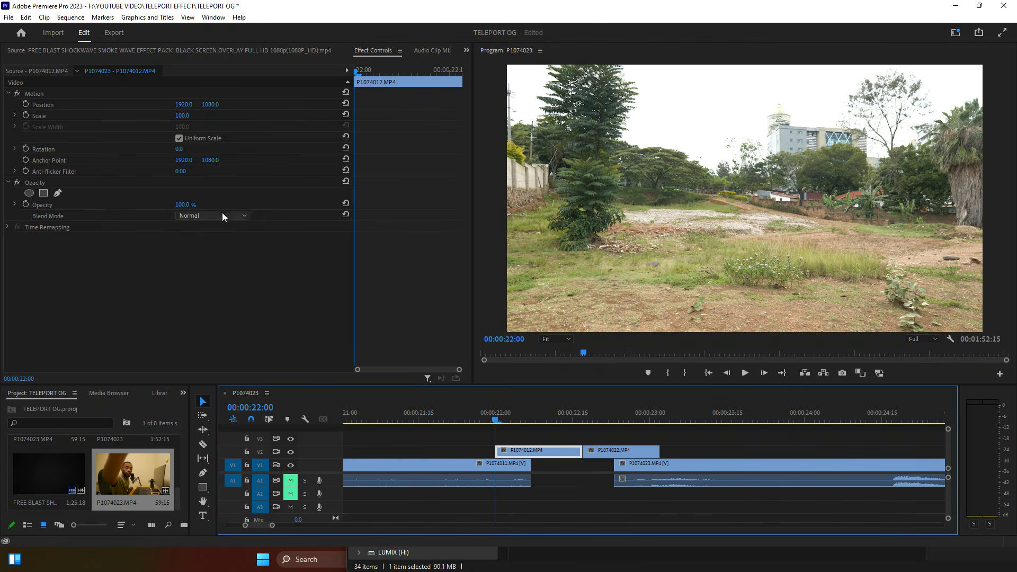
drag(188, 207, 133, 207)
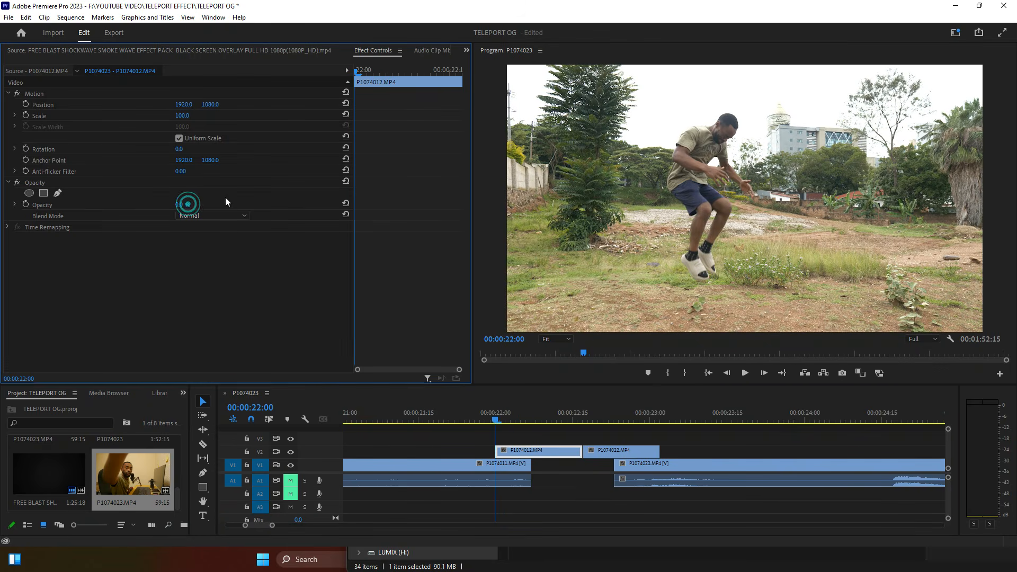
click(26, 205)
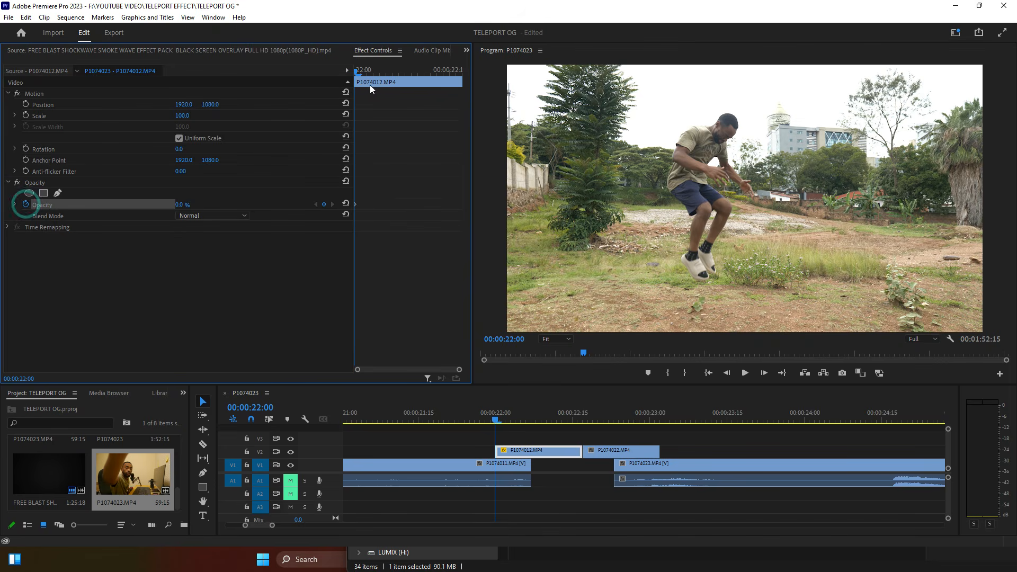
drag(498, 420, 512, 422)
drag(181, 206, 235, 205)
Step: Move to 22:28 and select the second V2 overlay clip P1074022
click(718, 157)
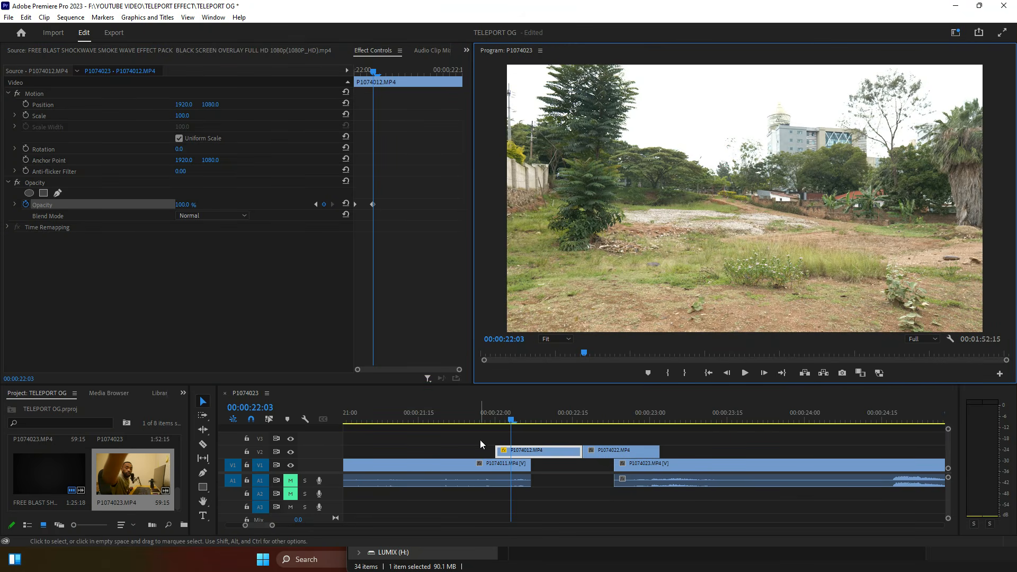
drag(469, 437, 662, 457)
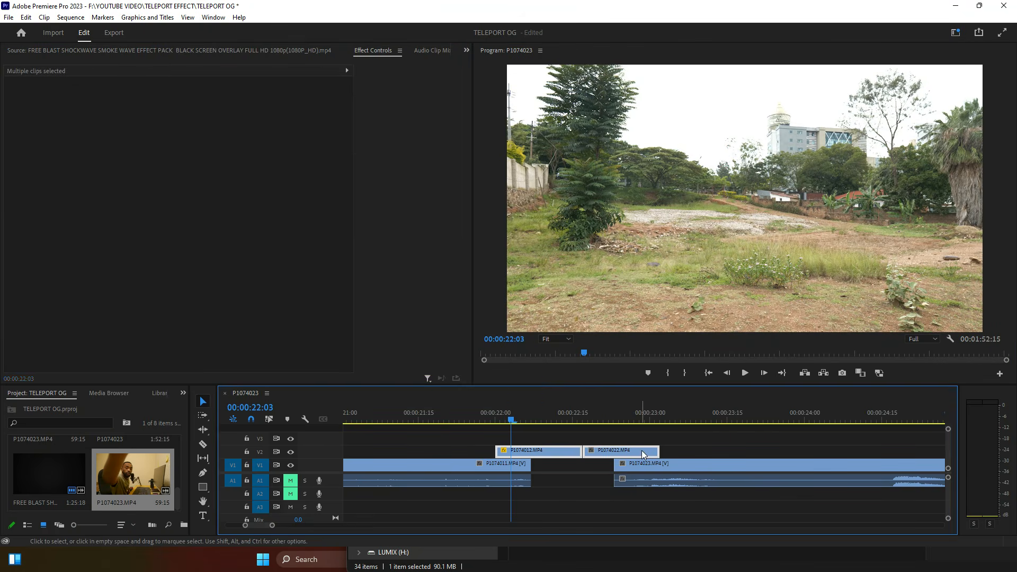
click(682, 444)
click(640, 419)
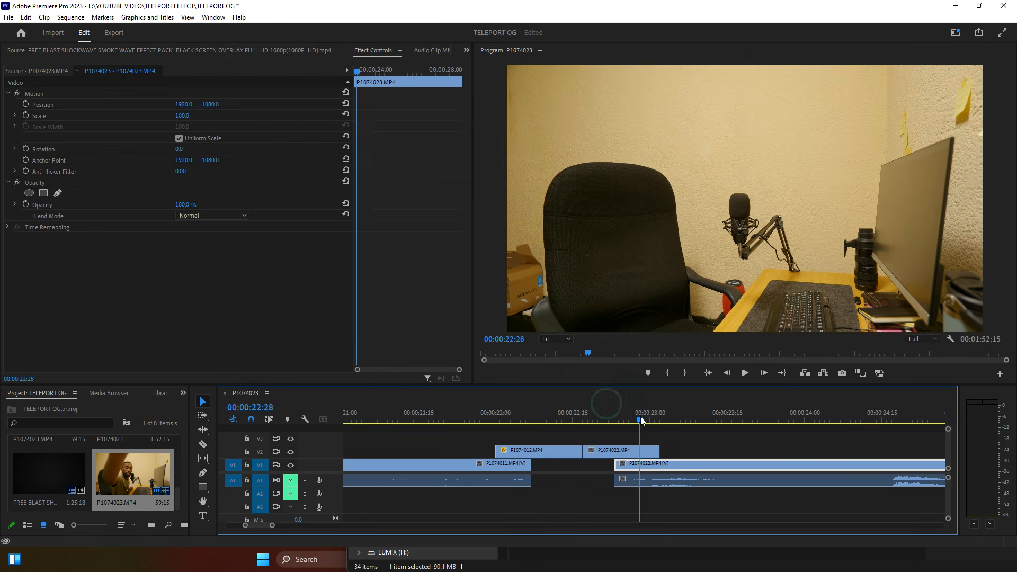
click(633, 451)
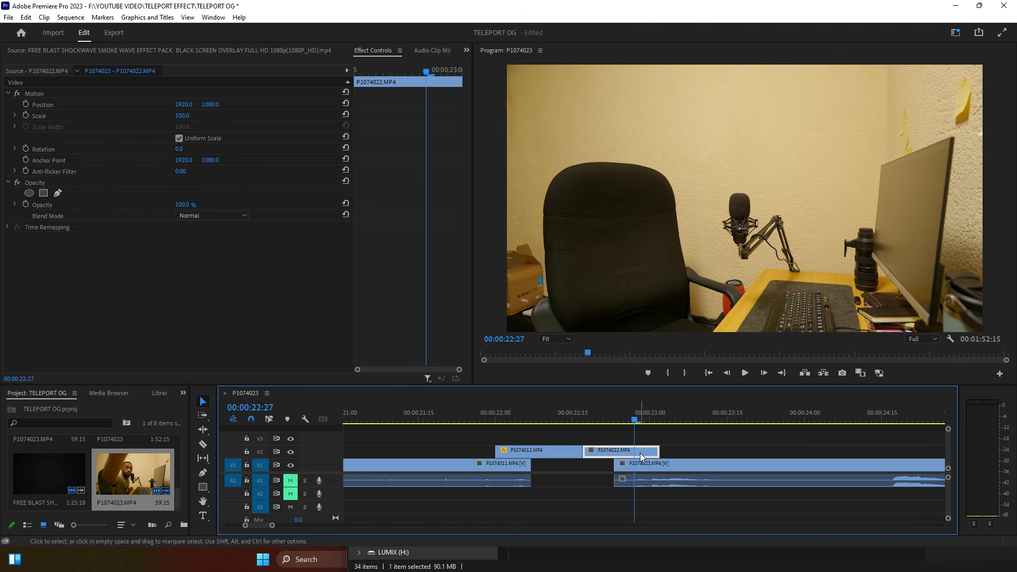
Step: Keyframe P1074022's opacity from 100% at 22:27 down to 0% at 23:00
click(25, 204)
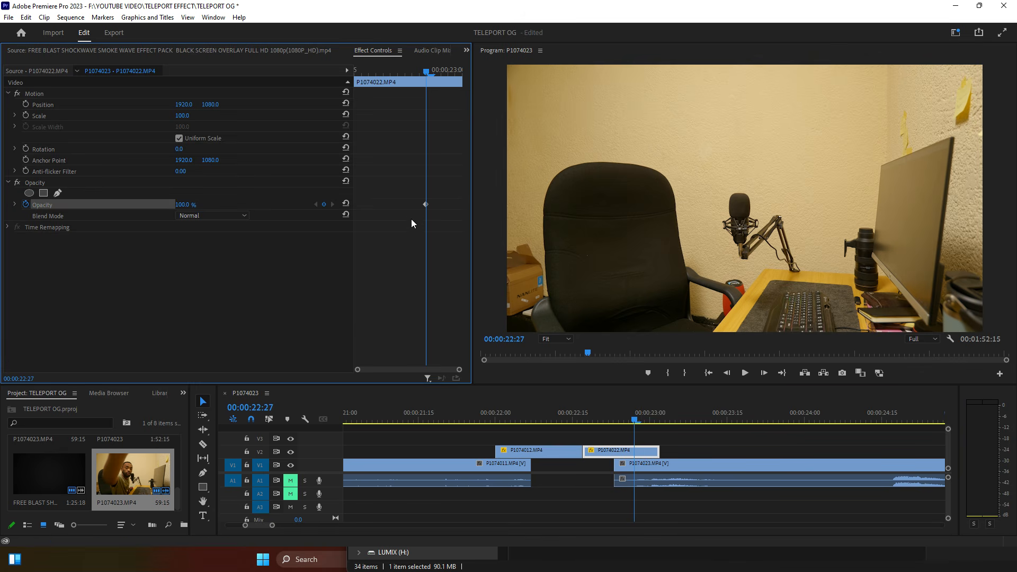
drag(432, 71, 450, 75)
drag(186, 204, 133, 204)
Step: Play the fade-out from 22:22, then select the two small V3 blast clips
click(613, 418)
key(space)
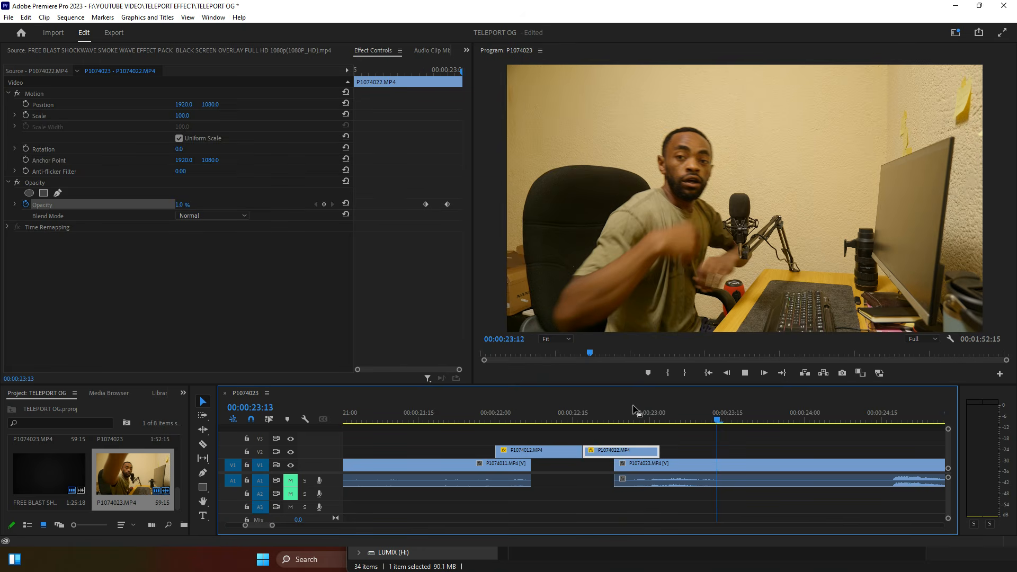
key(space)
drag(272, 526, 318, 541)
drag(410, 439, 630, 441)
Step: Play the vanish from 21:27 and park the playhead at 22:00, mid-blast
click(618, 413)
drag(349, 526, 318, 526)
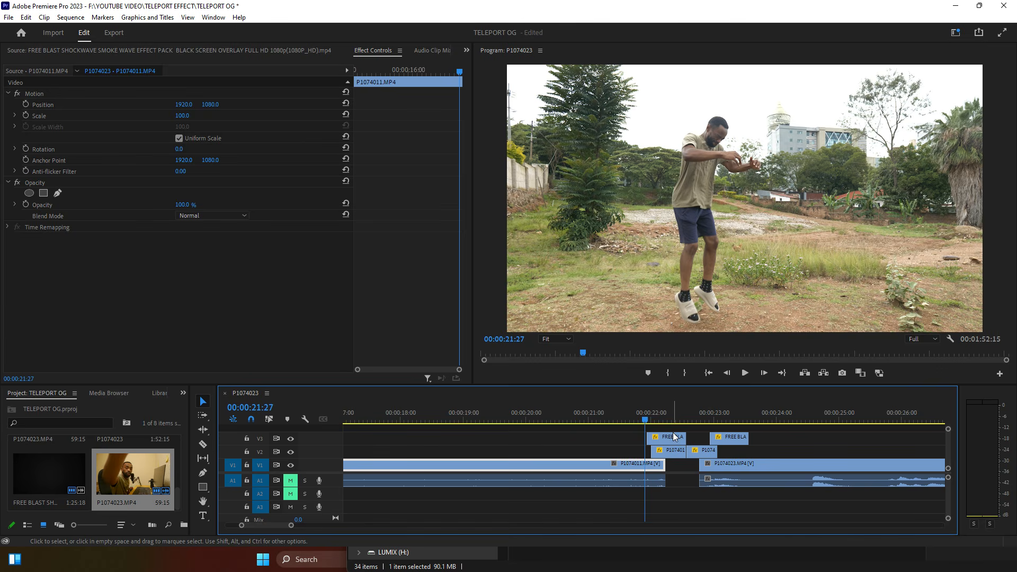
key(space)
key(space)
drag(659, 418, 652, 421)
Step: Reposition the first FREE BLAST overlay to about 1615, 974 over the jumping man, then replay from 21:22 to check
click(657, 440)
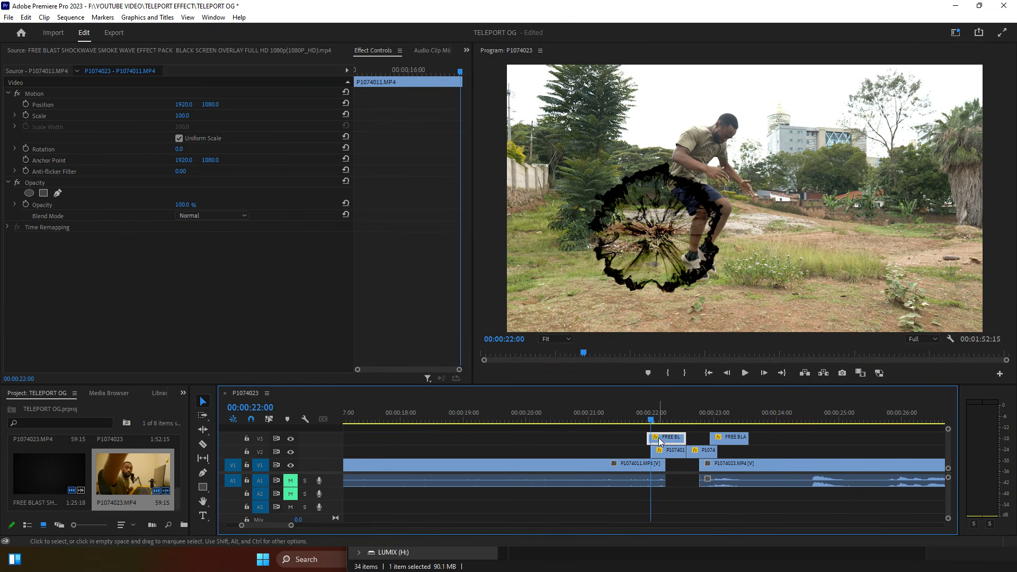
drag(211, 105, 396, 105)
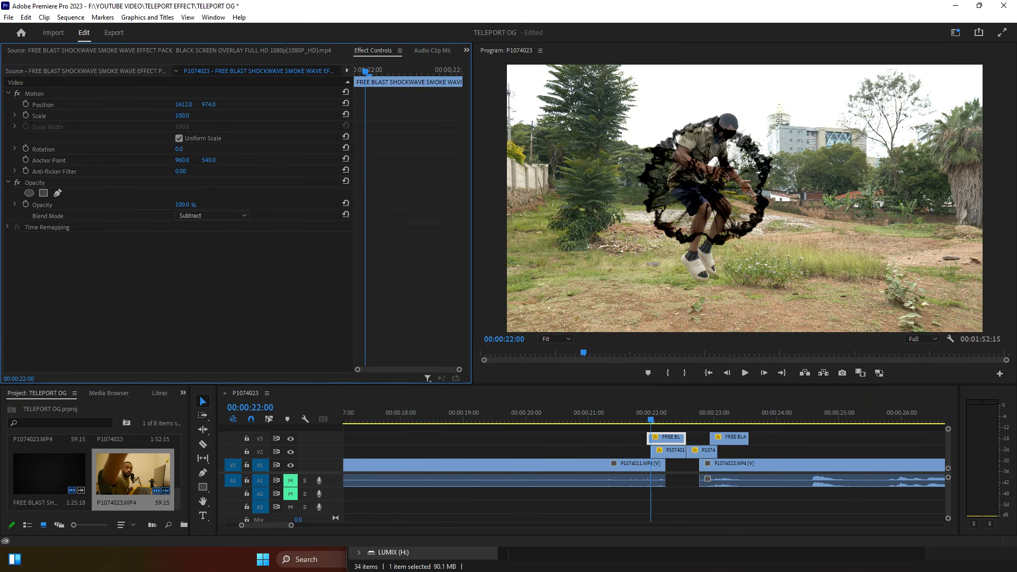
drag(209, 104, 159, 105)
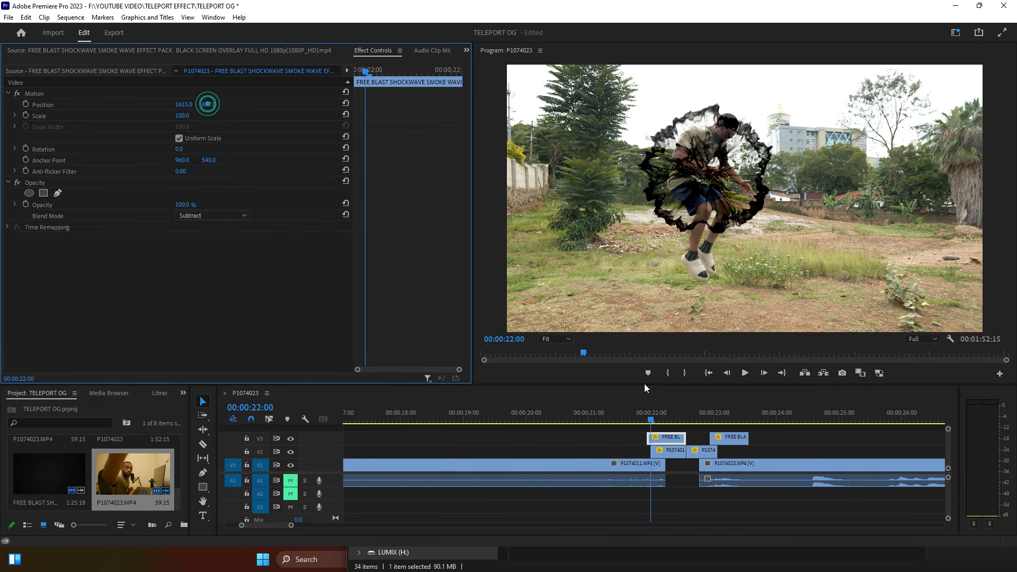
click(641, 417)
key(space)
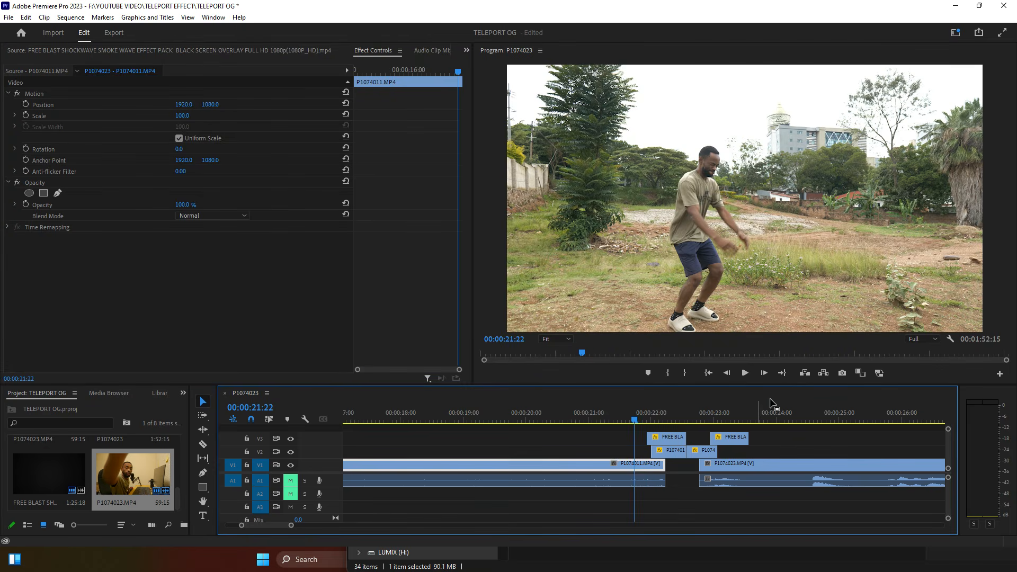
Step: Slide the second FREE BLAST clip five frames earlier and view it around 22:25–22:28
drag(720, 438, 717, 436)
click(707, 421)
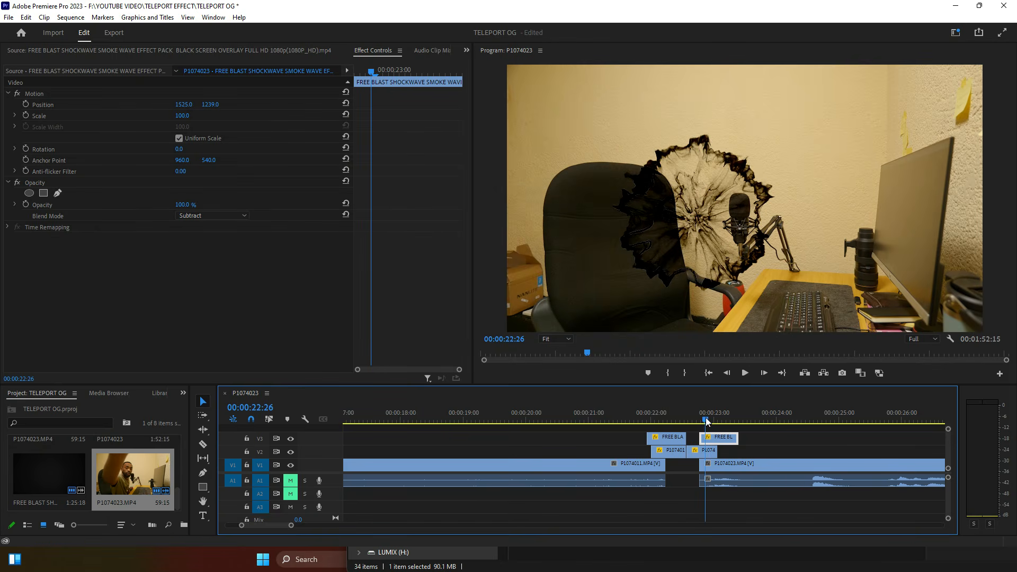
click(704, 421)
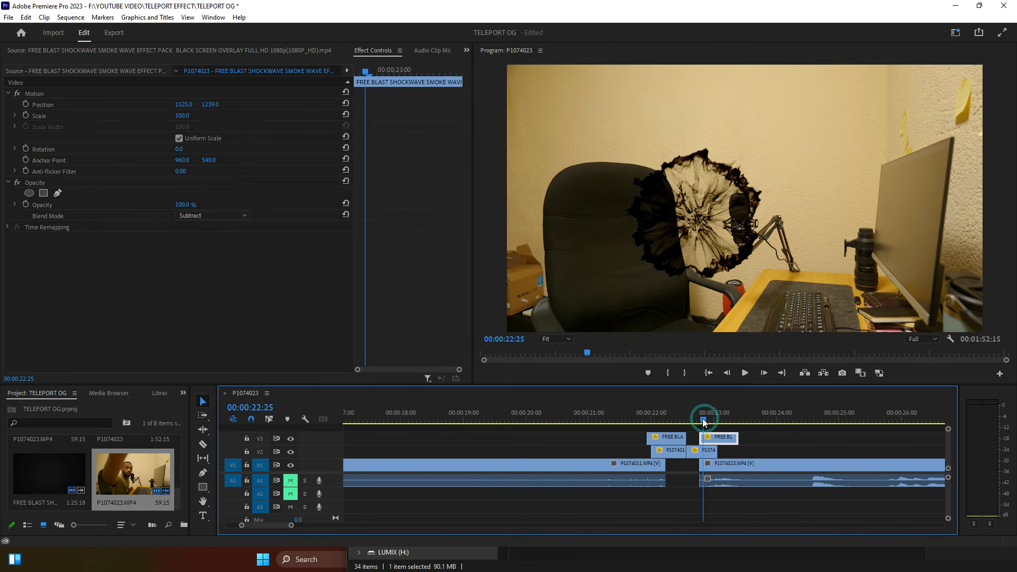
drag(706, 422, 709, 423)
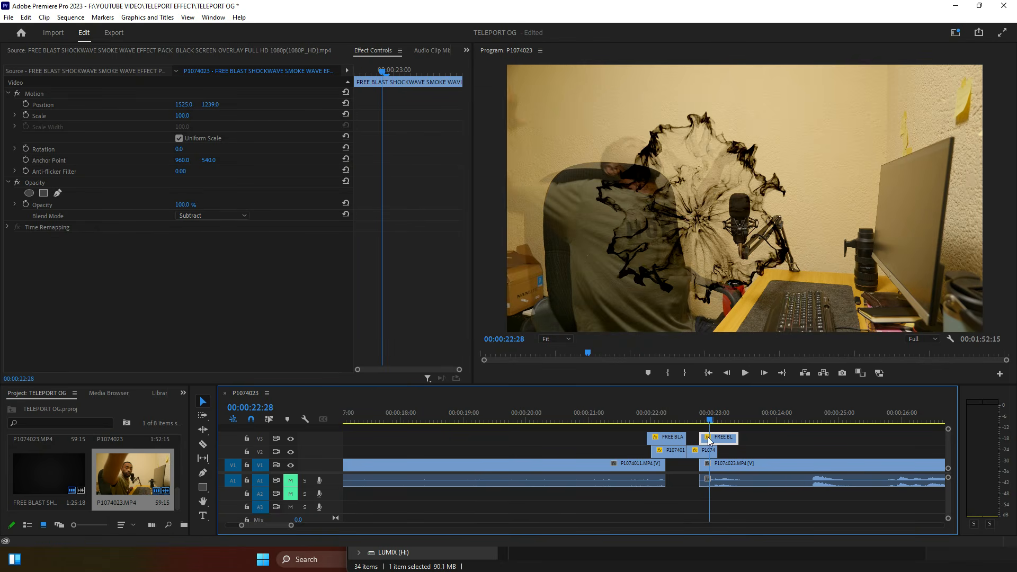
Step: Shift the second blast left to about 982, 1239 over the desk chair and play the full teleport from 21:27
drag(191, 104, 369, 217)
click(634, 415)
key(space)
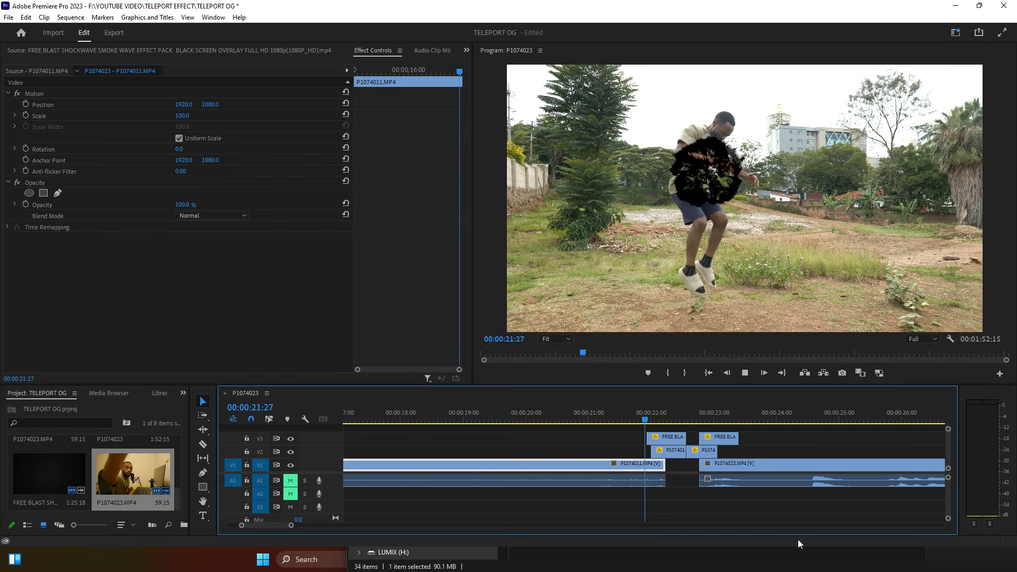
key(space)
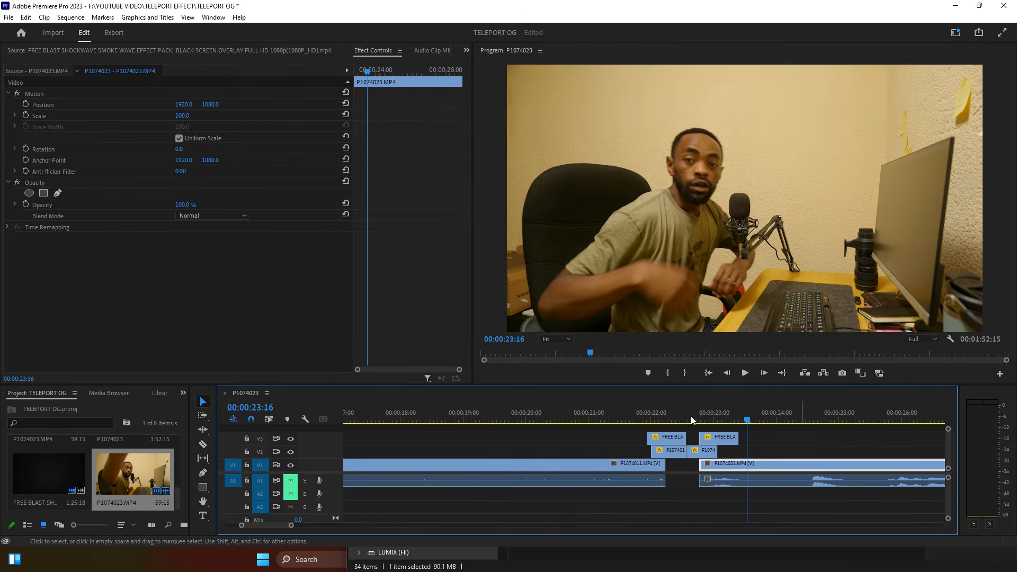
drag(698, 419, 655, 421)
key(space)
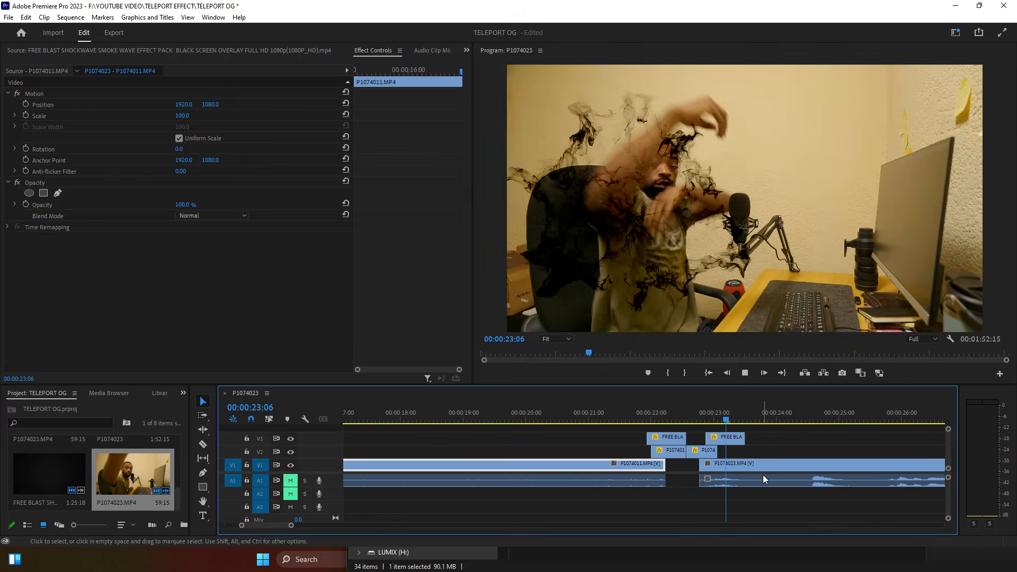
click(688, 412)
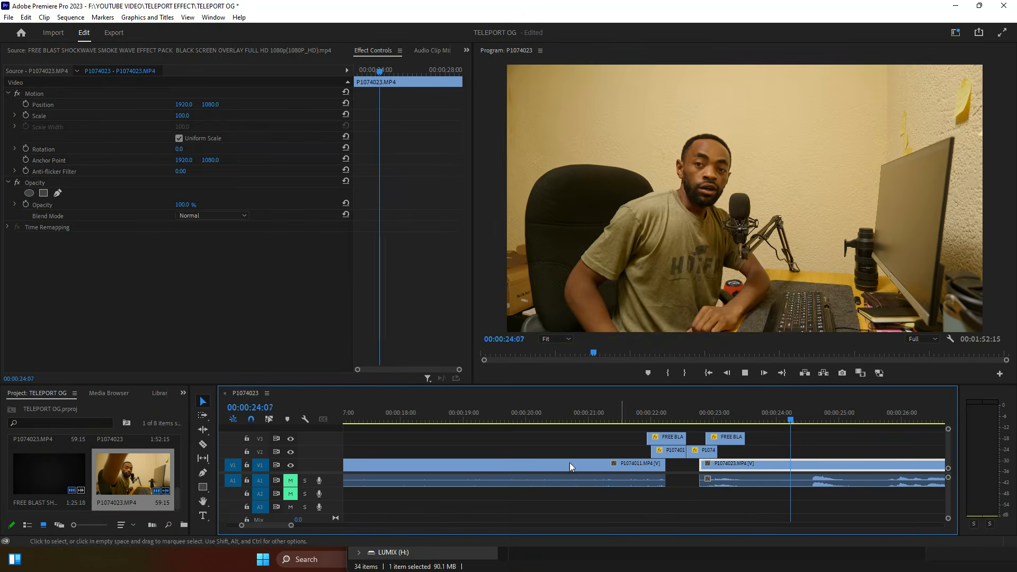
drag(291, 525, 352, 528)
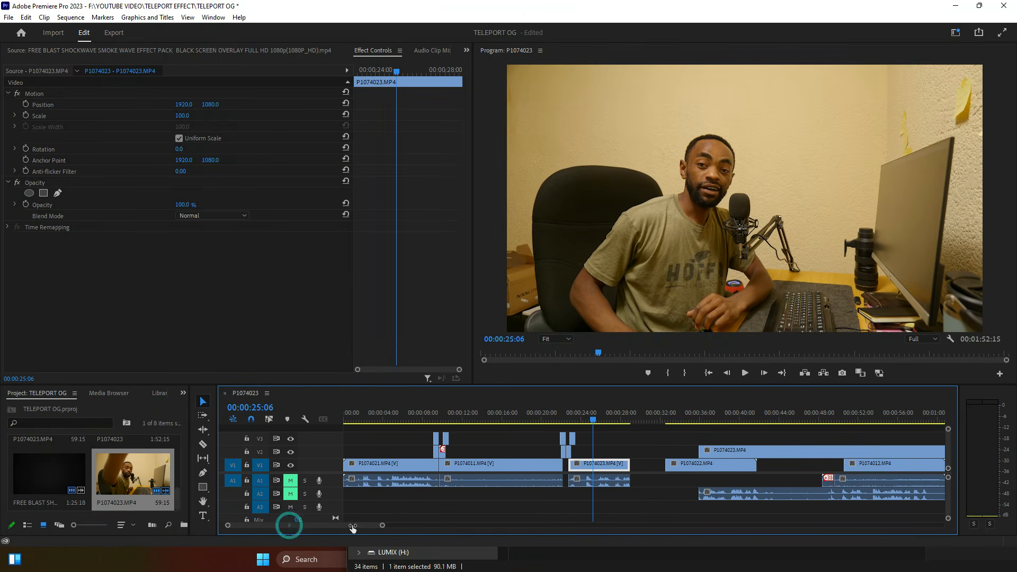